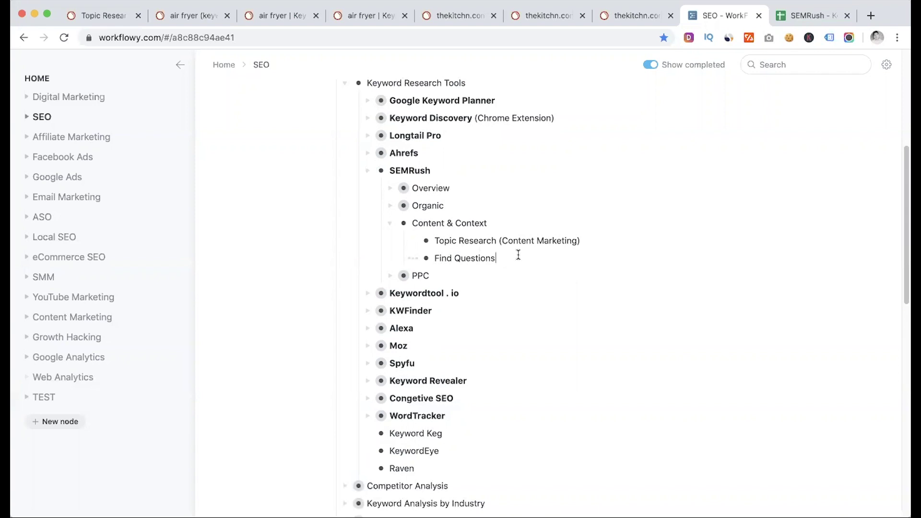
Step: Add a new bullet below Find Questions in WorkFlowy and type 'Top Pgges' (Top Pages)
key("Return")
type("Top ")
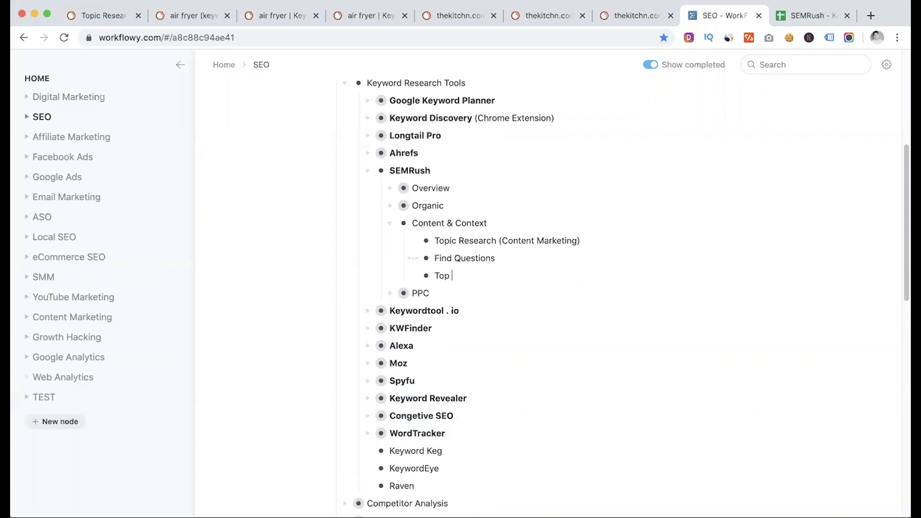
type("Pgges")
Step: Bring up the air fryer Topic Research cards and browse them, led by Fried Chicken at 246.0k
left_click(100, 16)
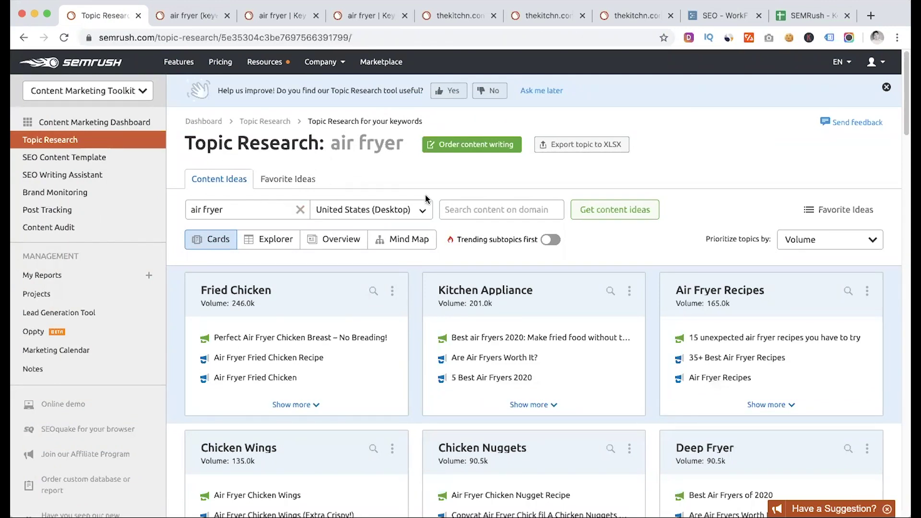
scroll(405, 189, "down", 2)
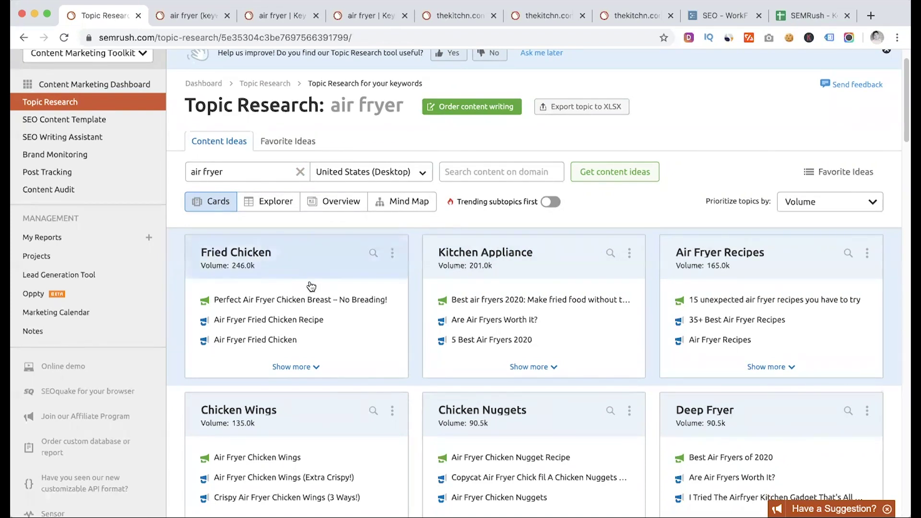
scroll(312, 287, "down", 1)
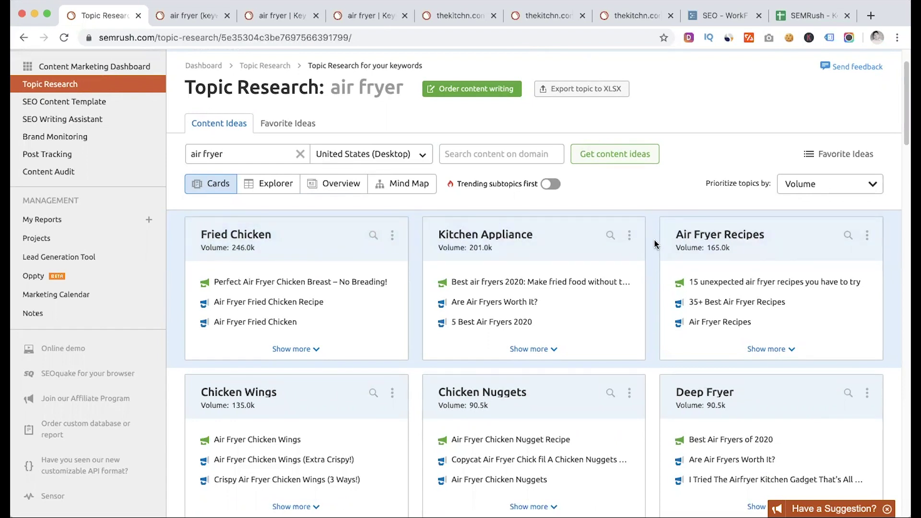
scroll(655, 245, "down", 5)
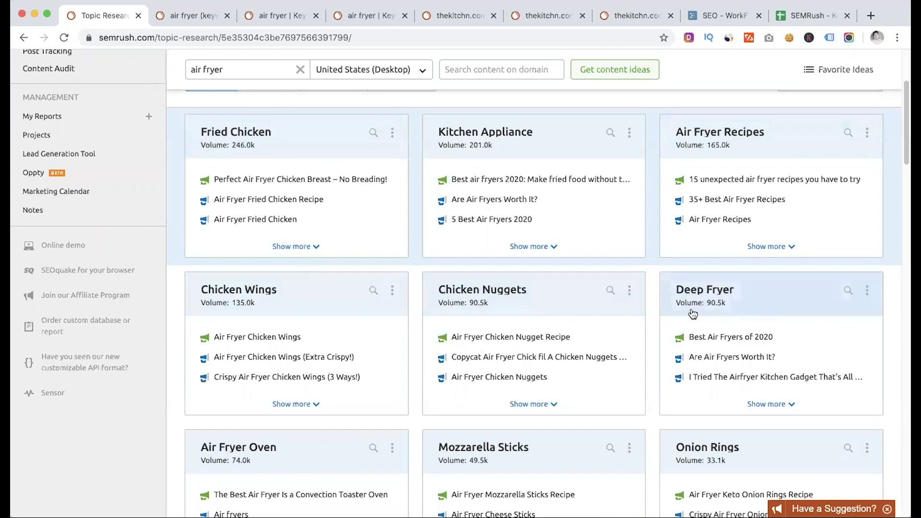
scroll(691, 307, "down", 3)
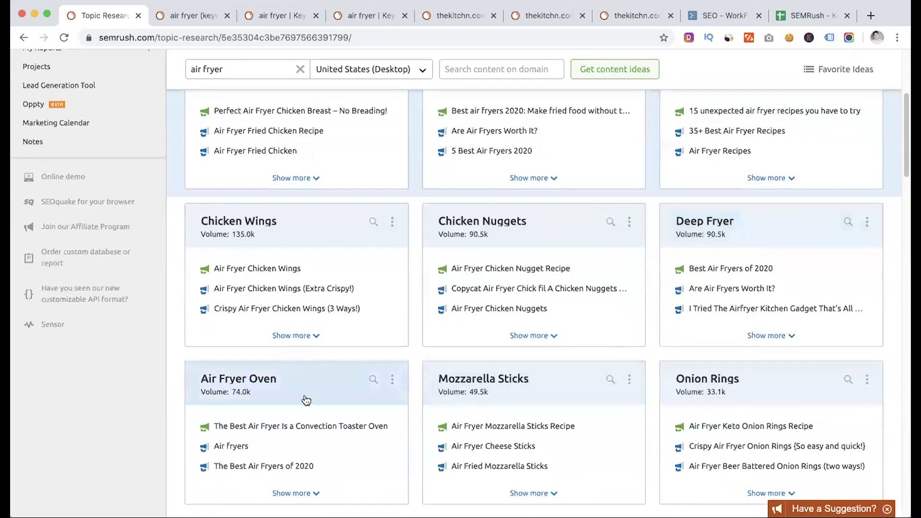
scroll(307, 399, "down", 5)
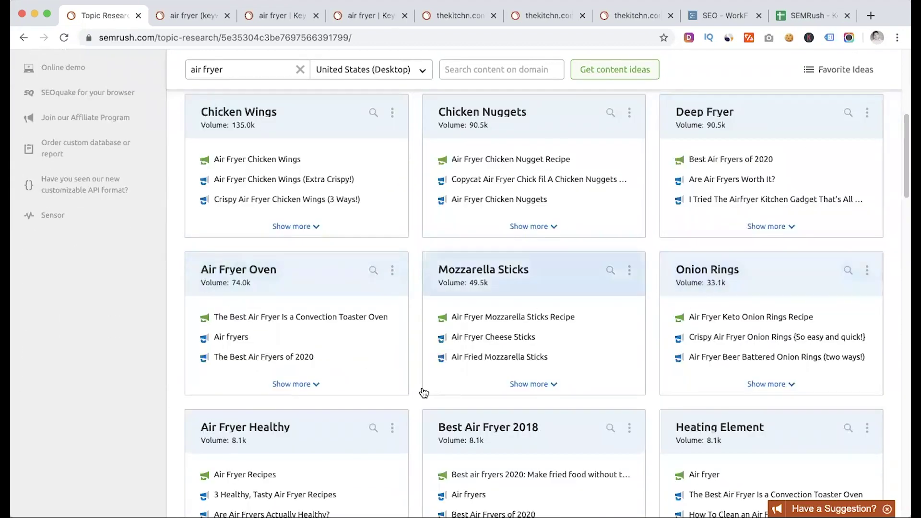
scroll(424, 393, "down", 8)
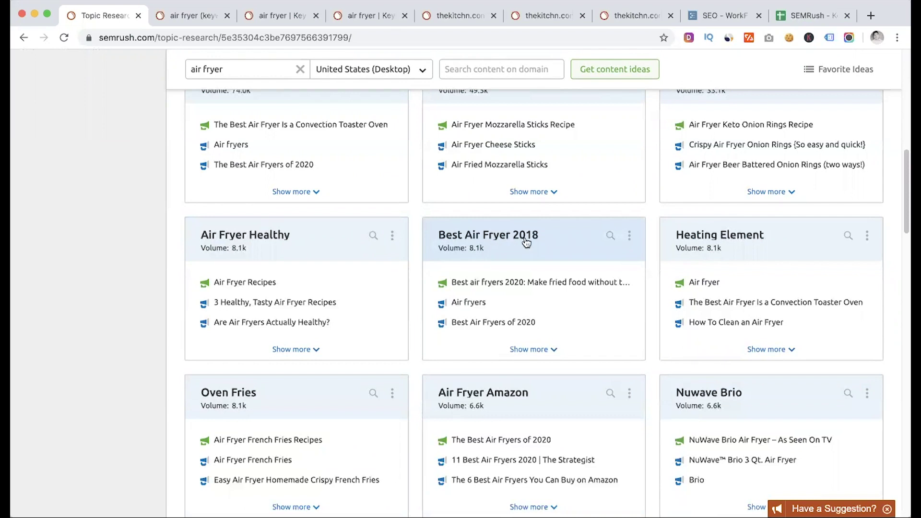
scroll(745, 251, "down", 4)
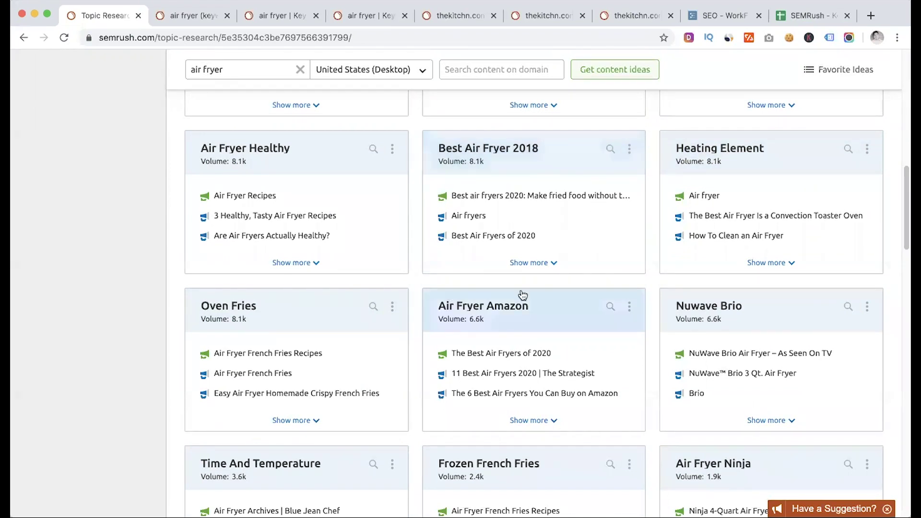
scroll(409, 337, "down", 4)
scroll(409, 338, "down", 7)
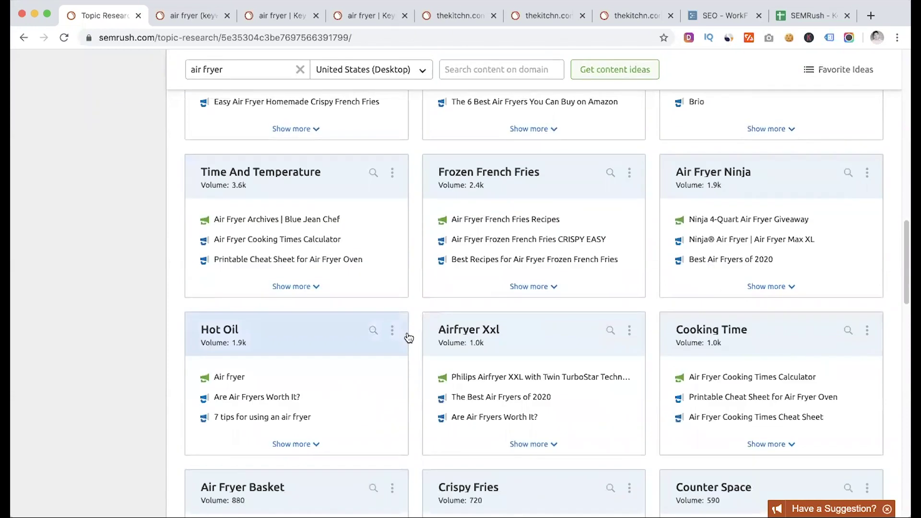
scroll(406, 336, "up", 20)
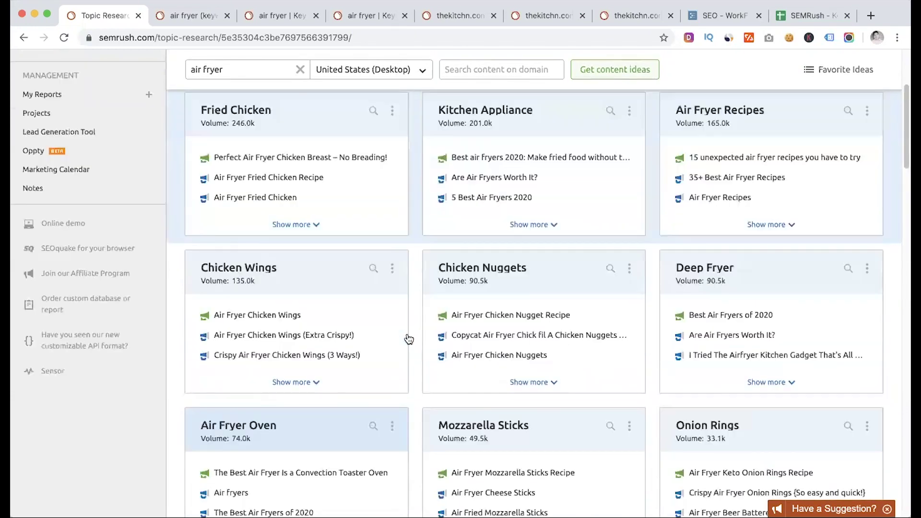
scroll(698, 264, "down", 2)
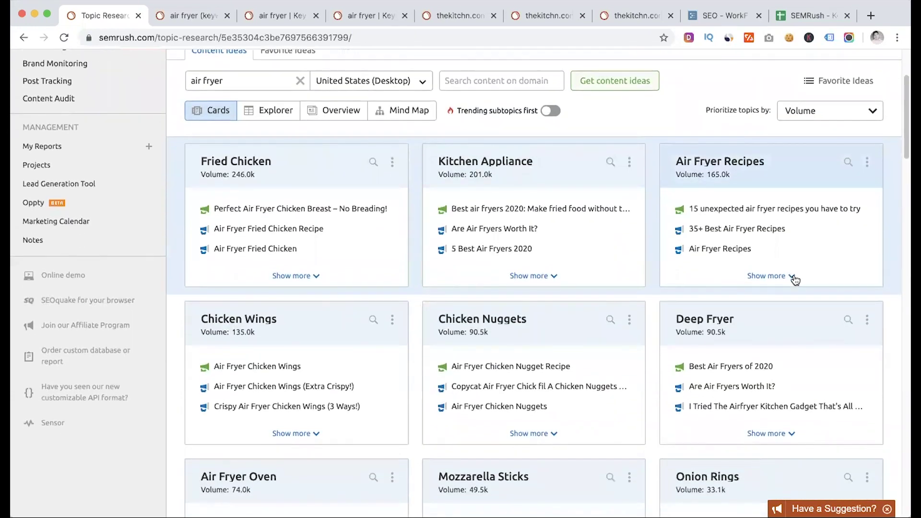
Step: Expand Air Fryer Recipes (165000 volume, 80.32% difficulty) and review its 10 headlines and 58 questions
left_click(791, 277)
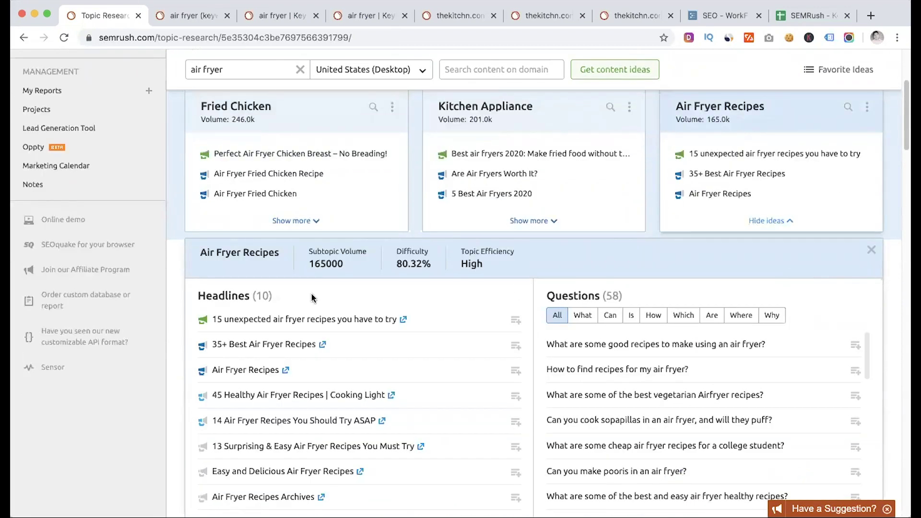
scroll(419, 301, "down", 3)
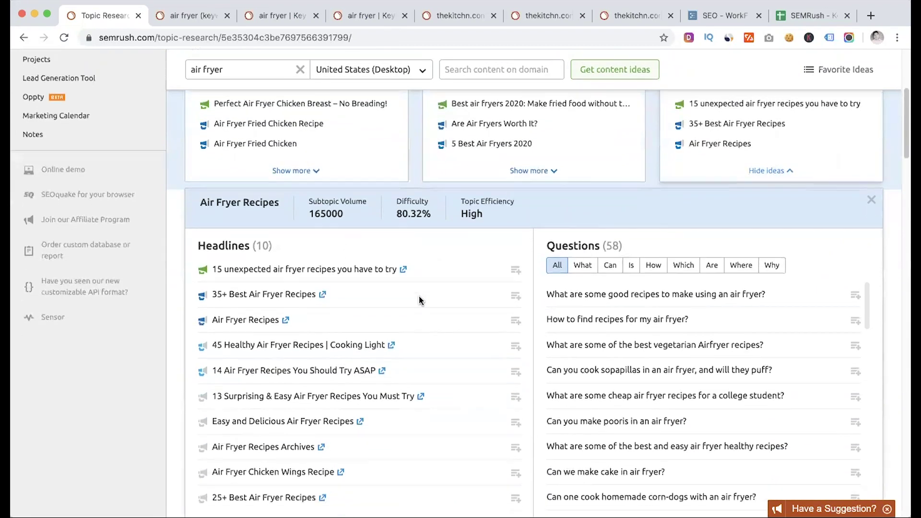
scroll(419, 301, "down", 1)
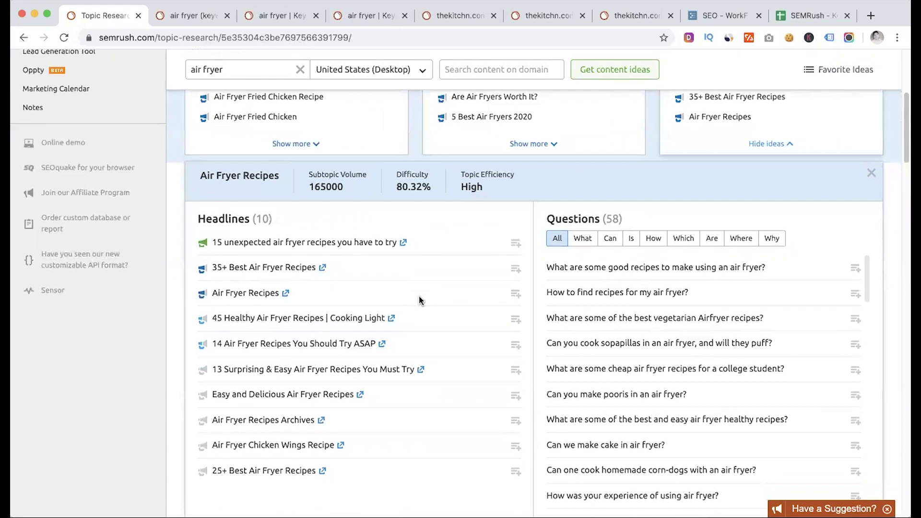
scroll(419, 296, "down", 1)
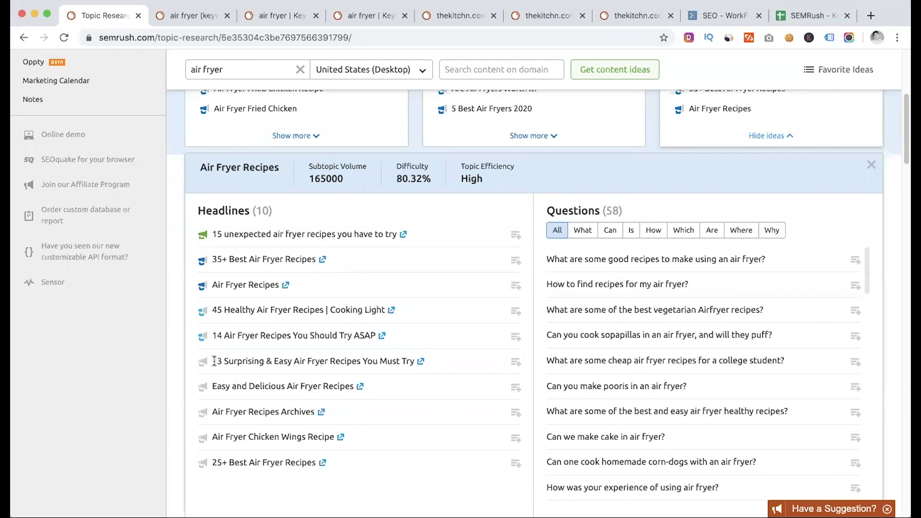
left_click_drag(214, 361, 403, 360)
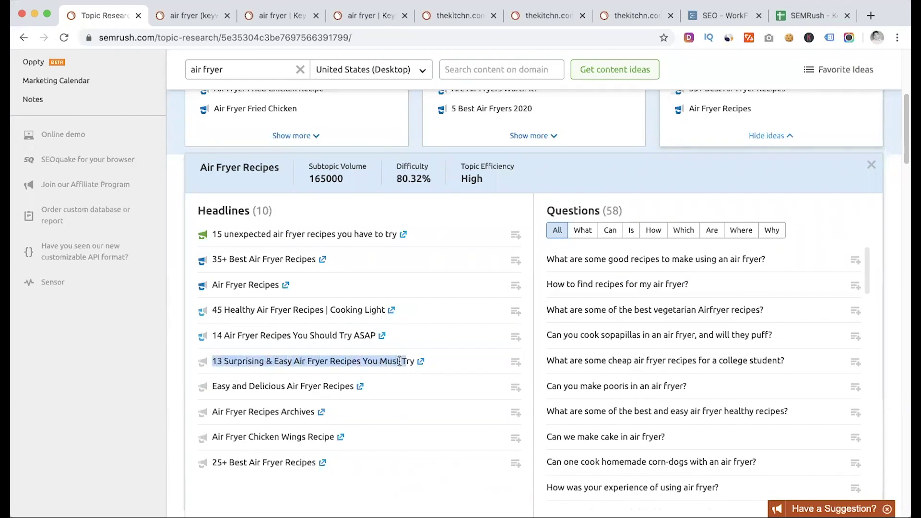
left_click(355, 360)
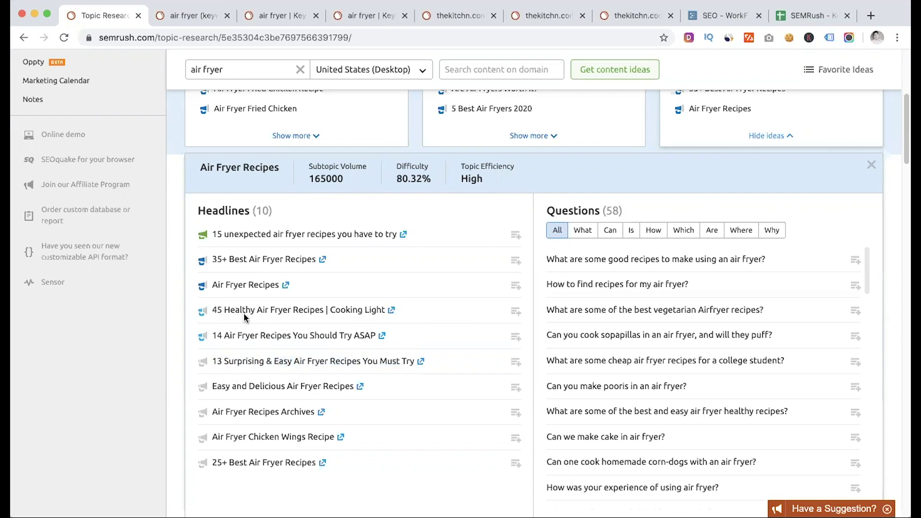
scroll(292, 319, "down", 3)
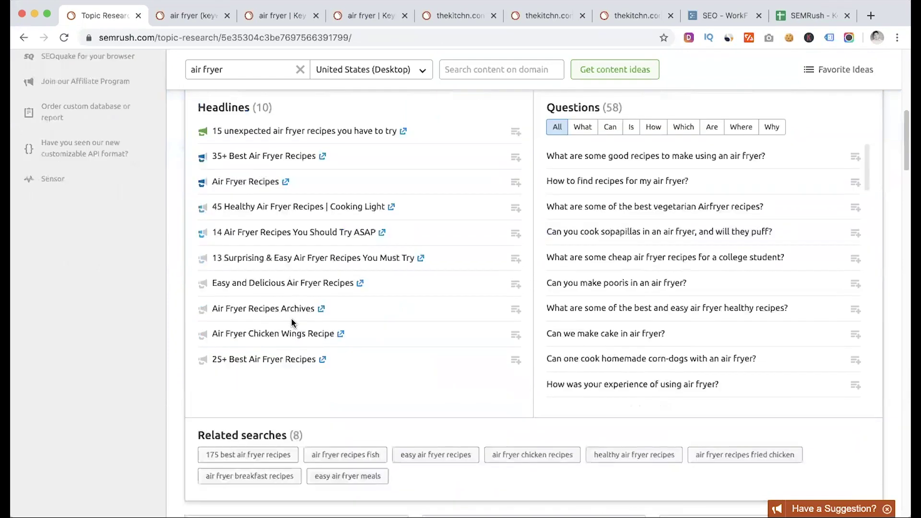
scroll(291, 319, "down", 2)
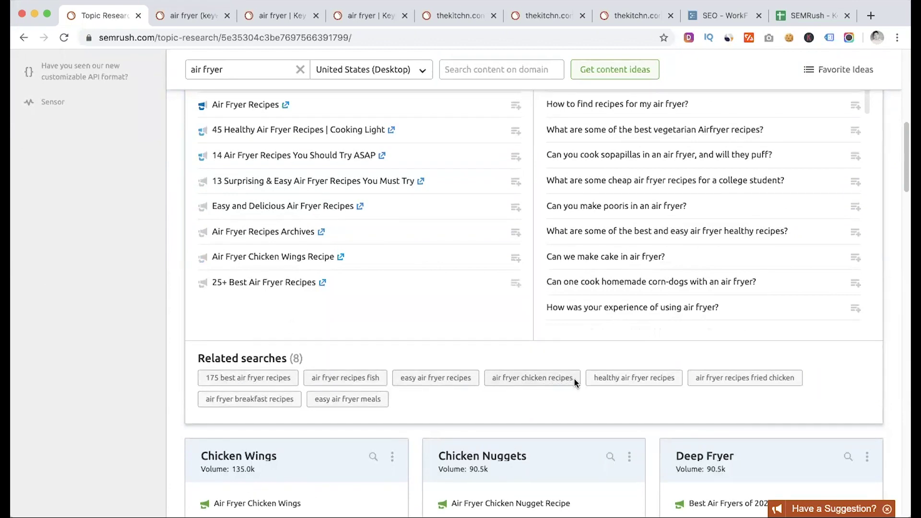
scroll(526, 361, "up", 3)
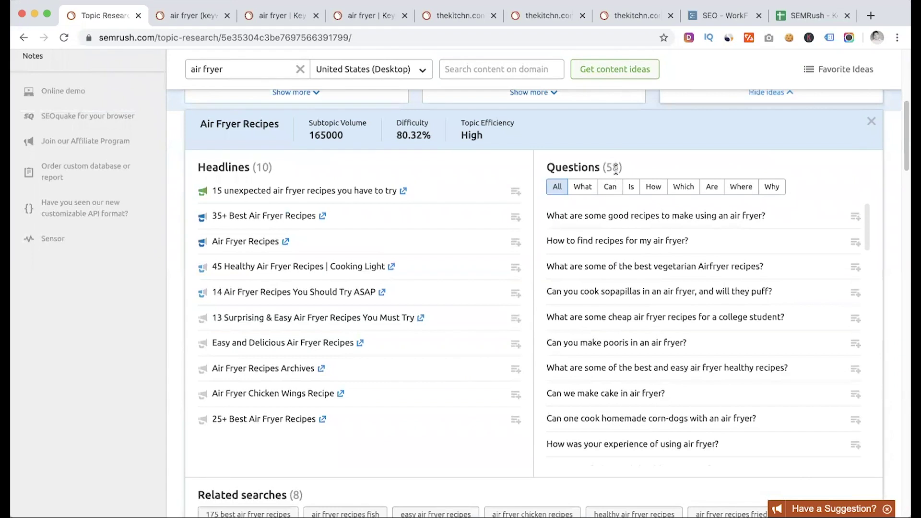
scroll(611, 171, "up", 2)
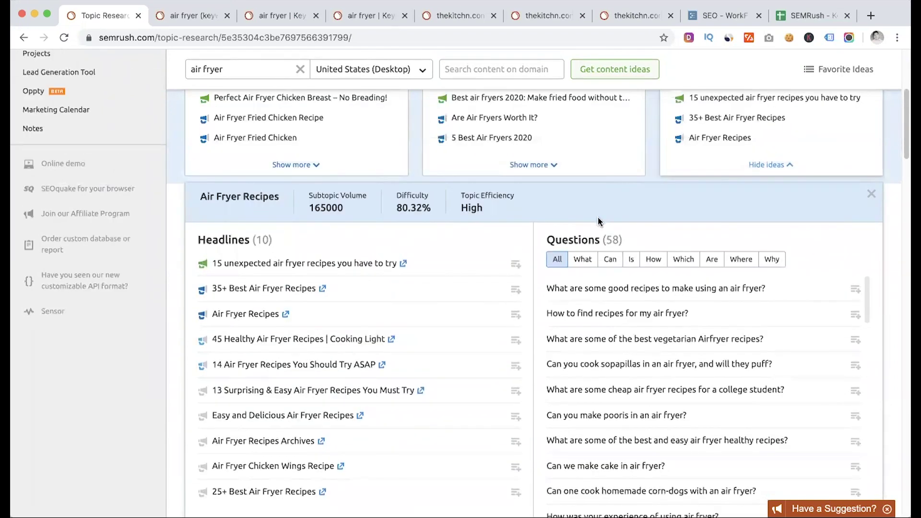
scroll(598, 221, "down", 2)
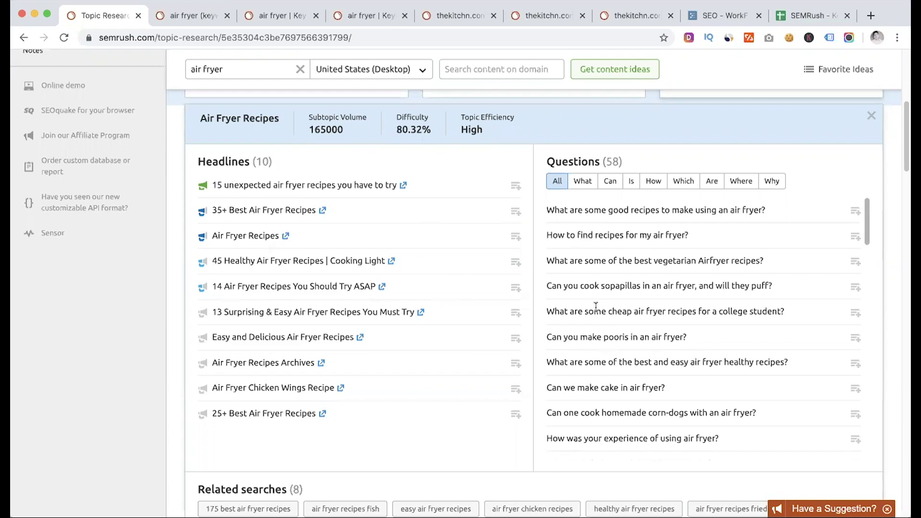
scroll(622, 332, "down", 10)
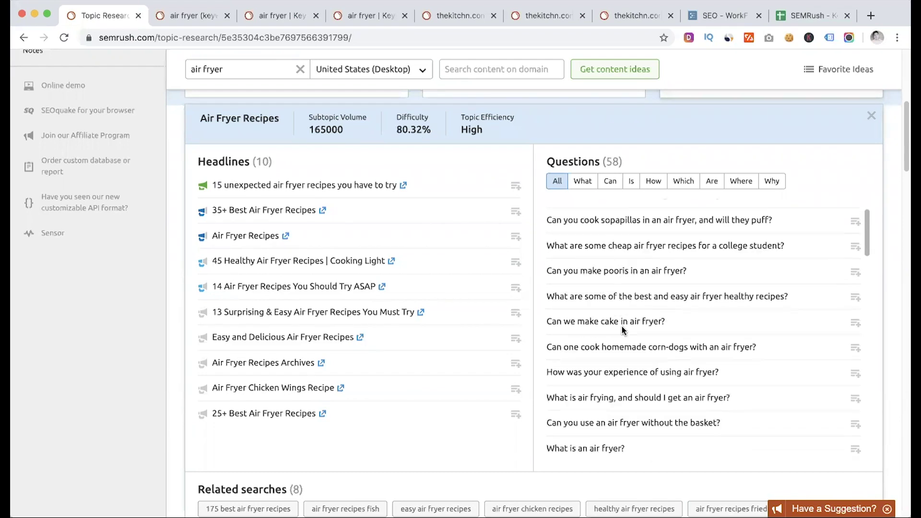
scroll(622, 326, "down", 12)
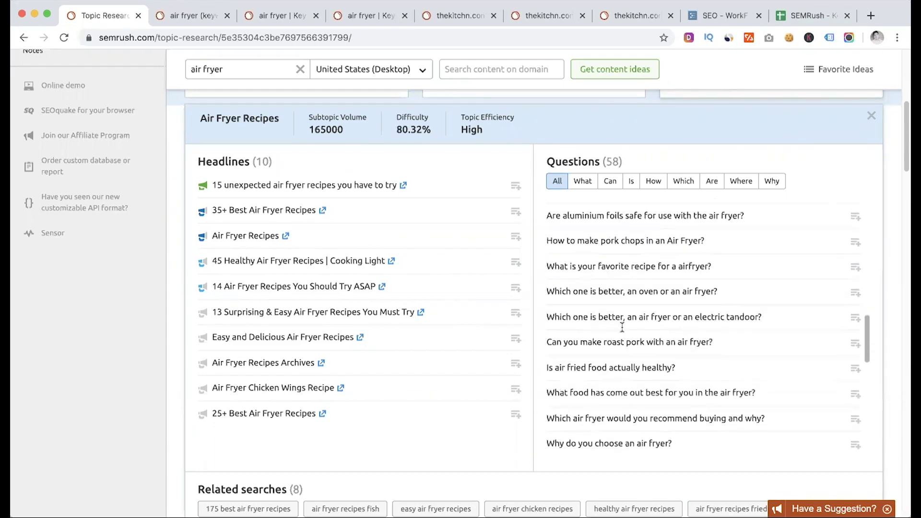
scroll(622, 328, "up", 20)
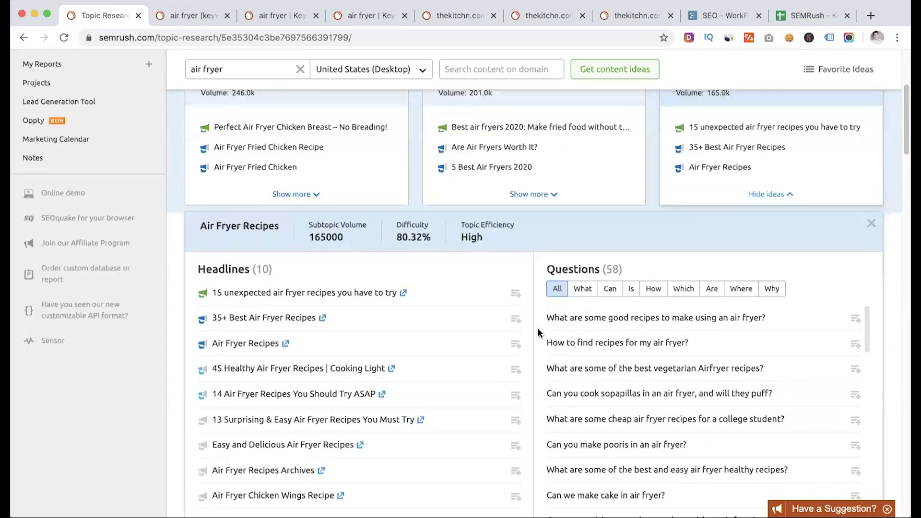
scroll(537, 329, "down", 2)
scroll(539, 329, "down", 1)
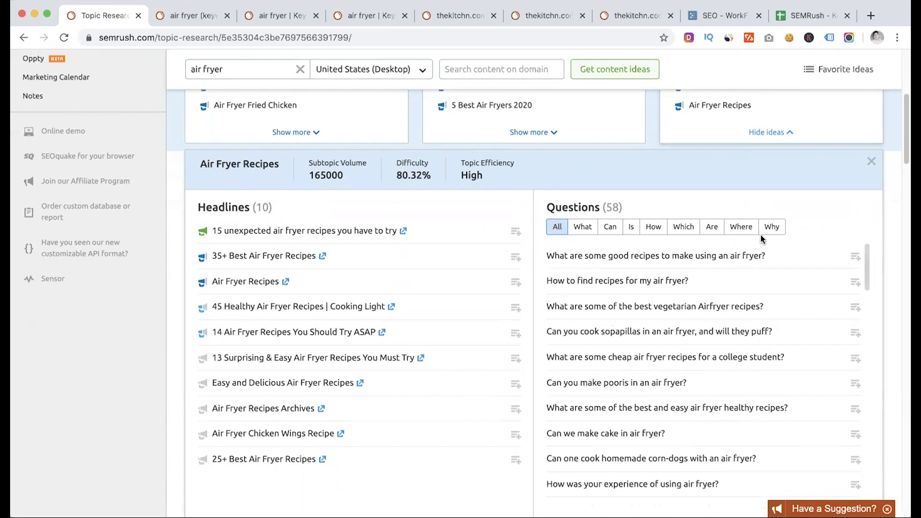
Step: Filter Air Fryer Recipes questions to How, then hide its ideas to return to the topic grid
left_click(655, 233)
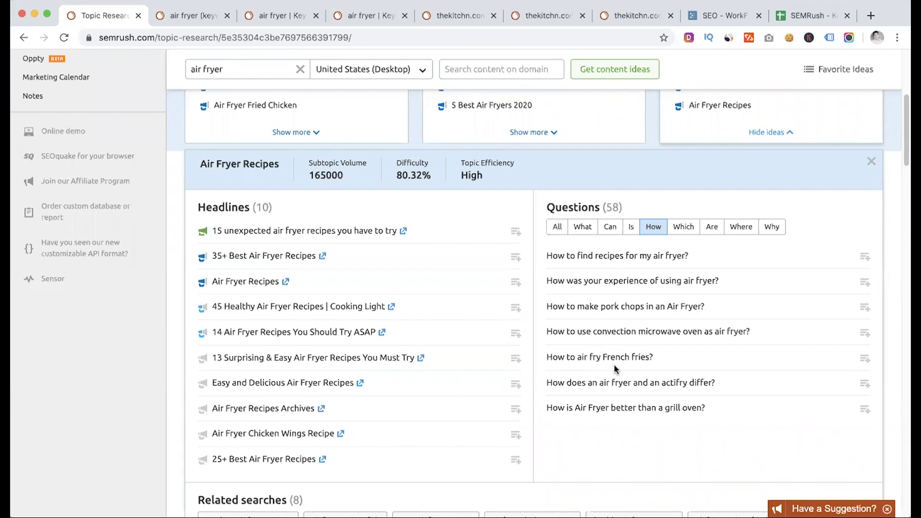
scroll(580, 367, "up", 3)
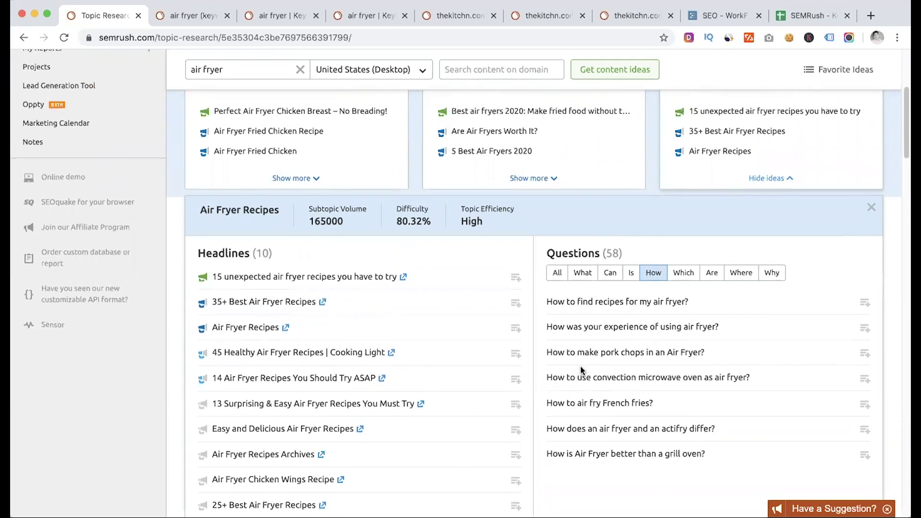
left_click(788, 203)
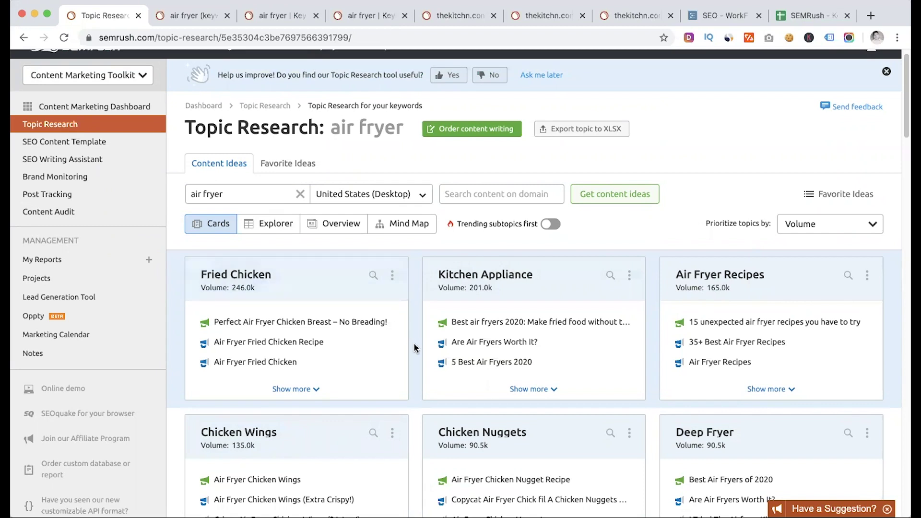
scroll(414, 343, "down", 1)
scroll(414, 343, "down", 1)
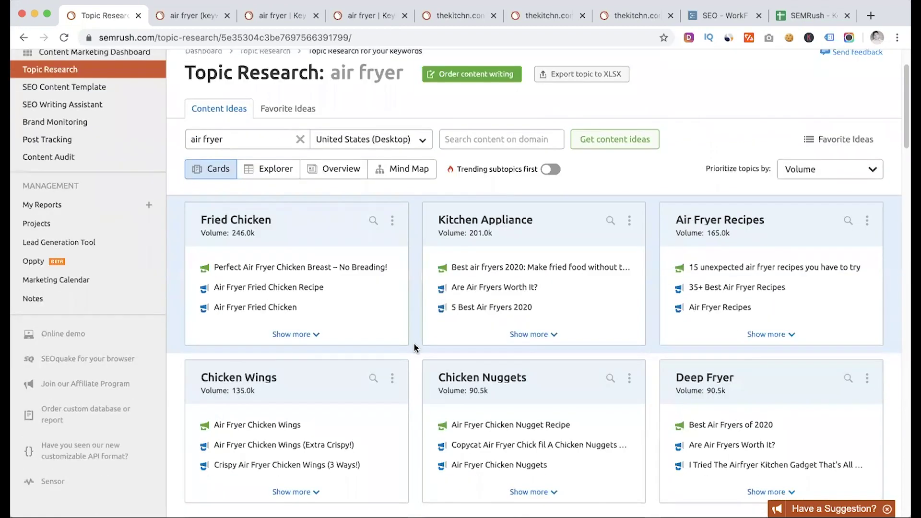
scroll(414, 343, "up", 1)
scroll(414, 343, "up", 1)
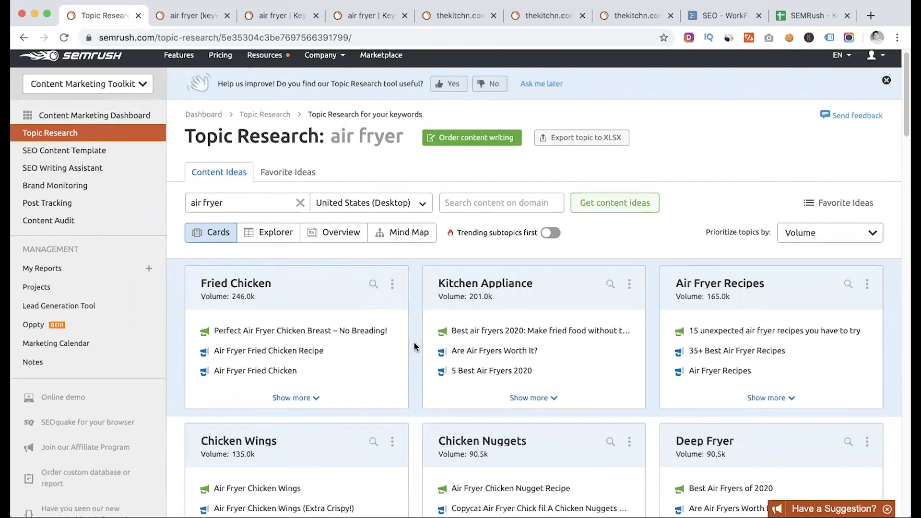
scroll(416, 345, "down", 1)
scroll(416, 344, "up", 1)
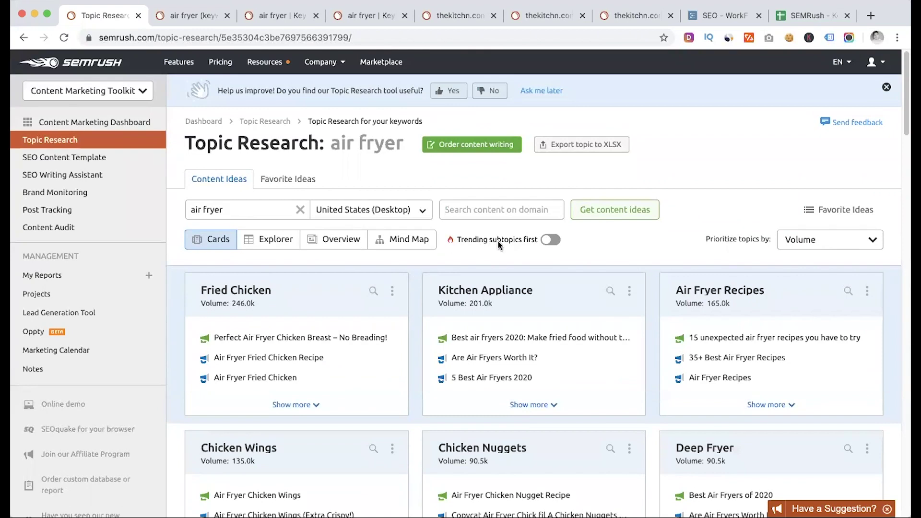
left_click(552, 241)
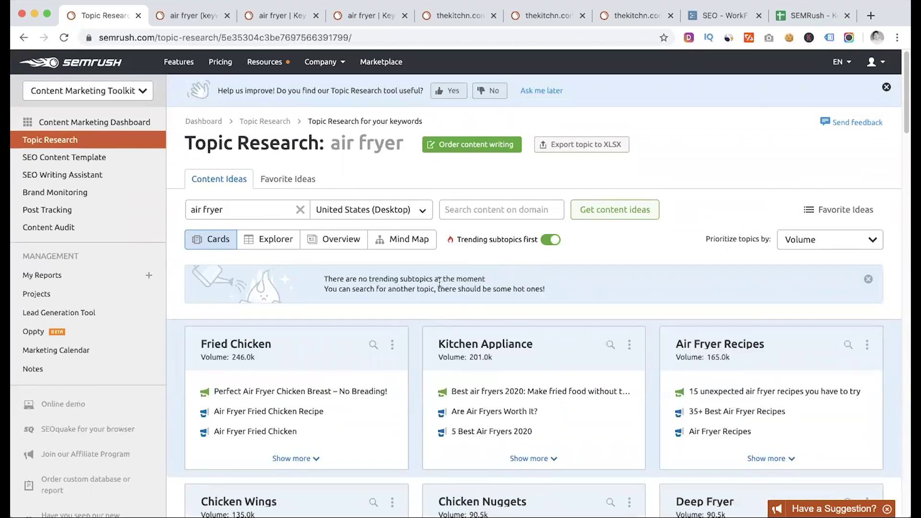
left_click(551, 239)
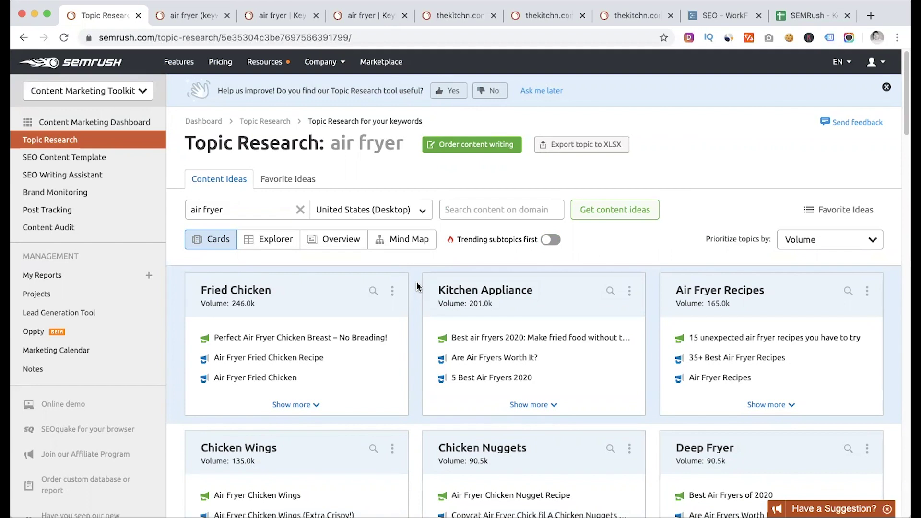
scroll(409, 403, "down", 2)
scroll(408, 402, "up", 2)
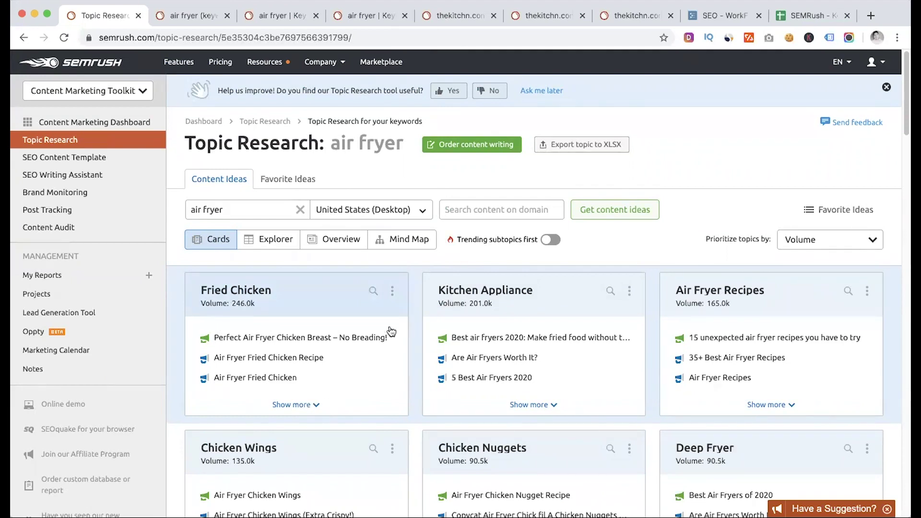
scroll(415, 393, "down", 8)
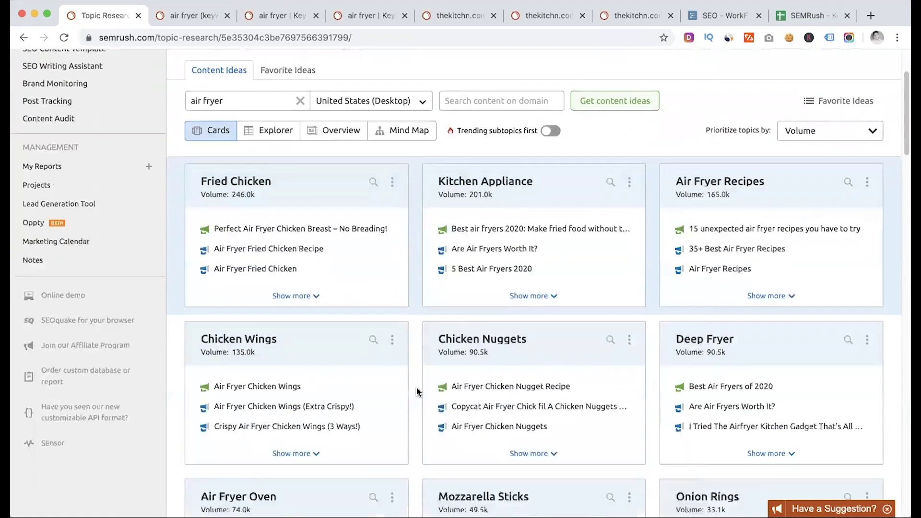
scroll(416, 392, "down", 3)
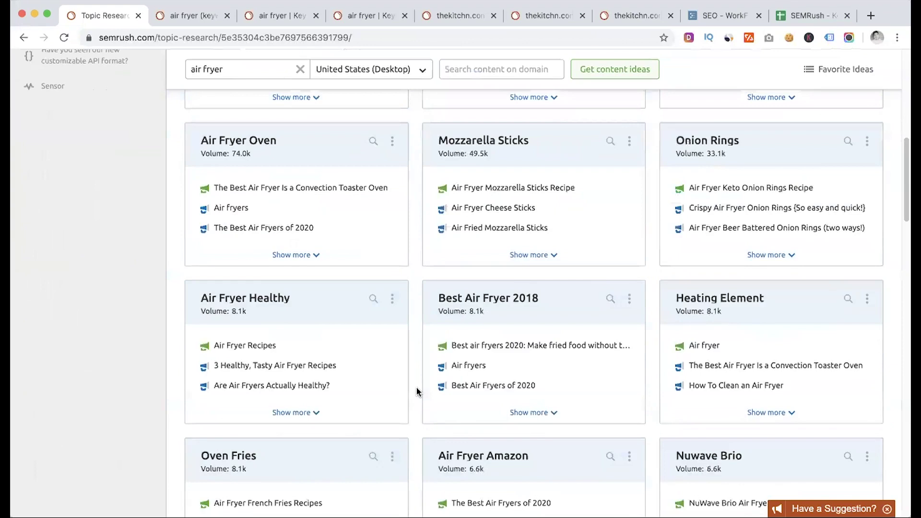
scroll(417, 392, "up", 12)
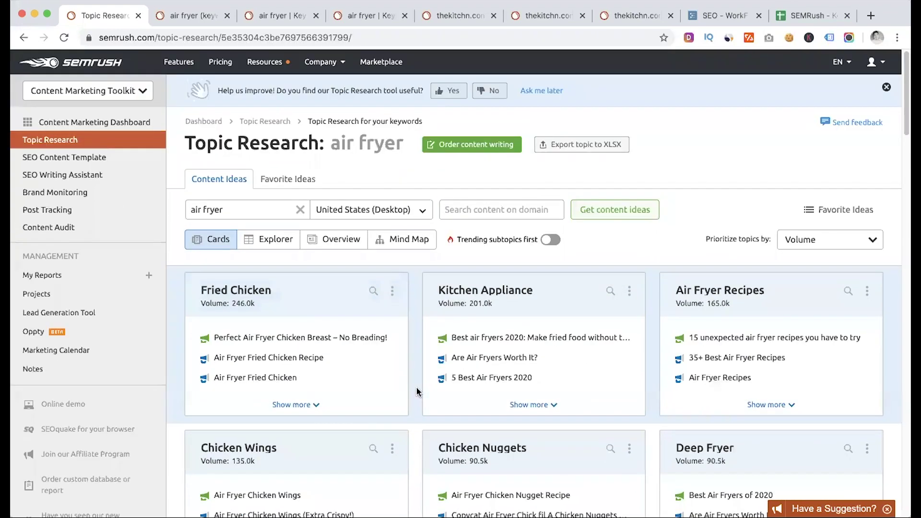
Step: Review and collapse Fried Chicken's headlines and questions, then switch to the WorkFlowy SEO notes
left_click(299, 408)
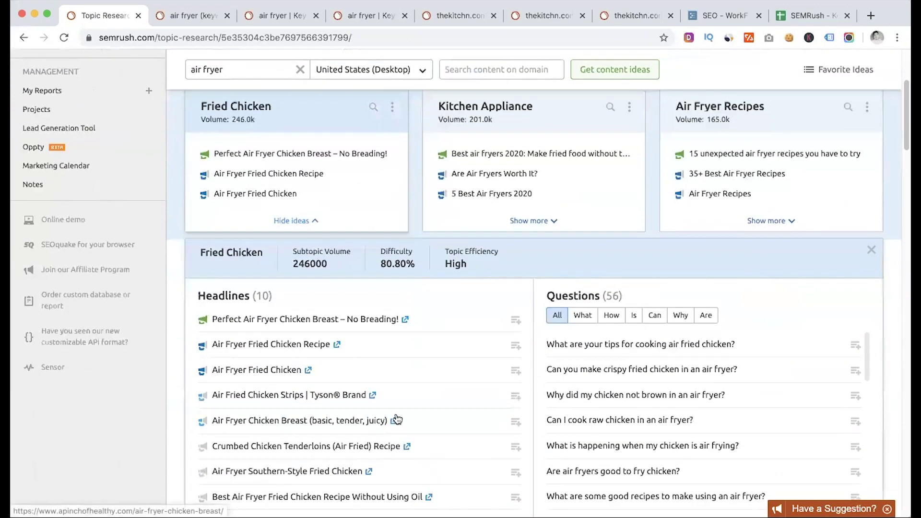
scroll(395, 404, "down", 3)
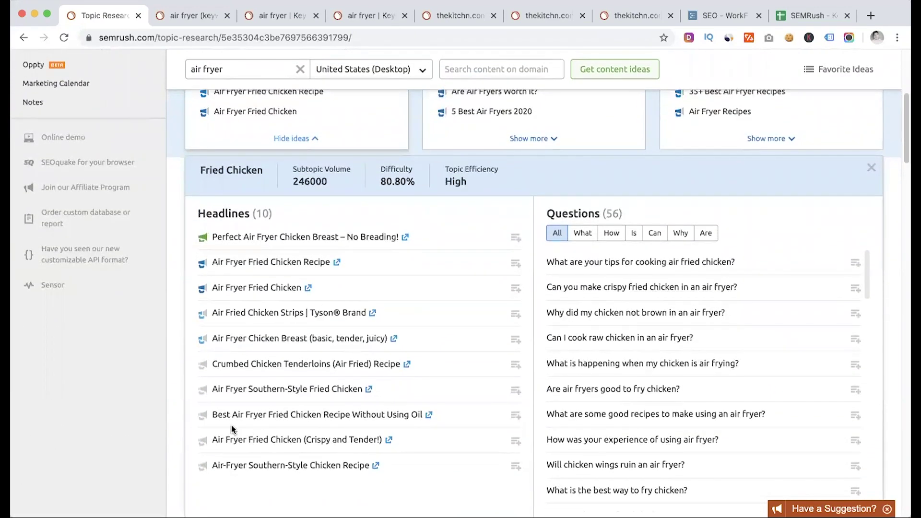
left_click(315, 139)
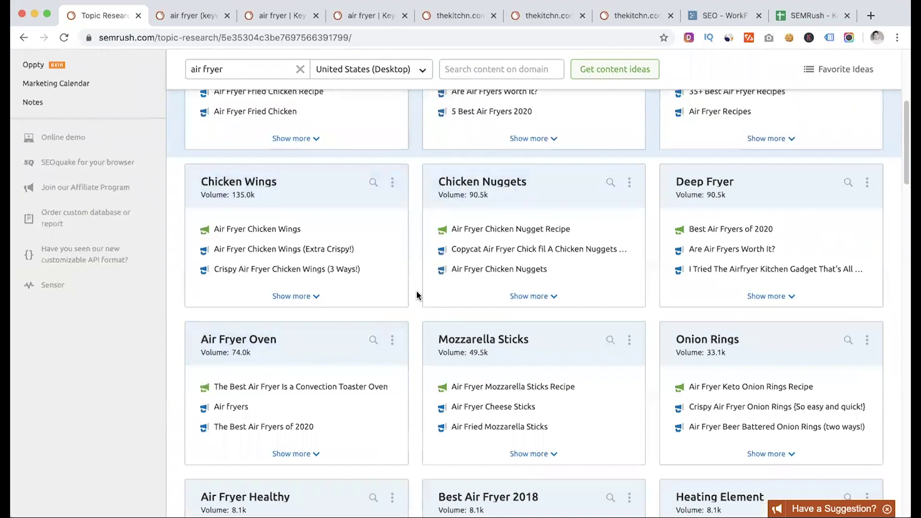
scroll(419, 300, "up", 5)
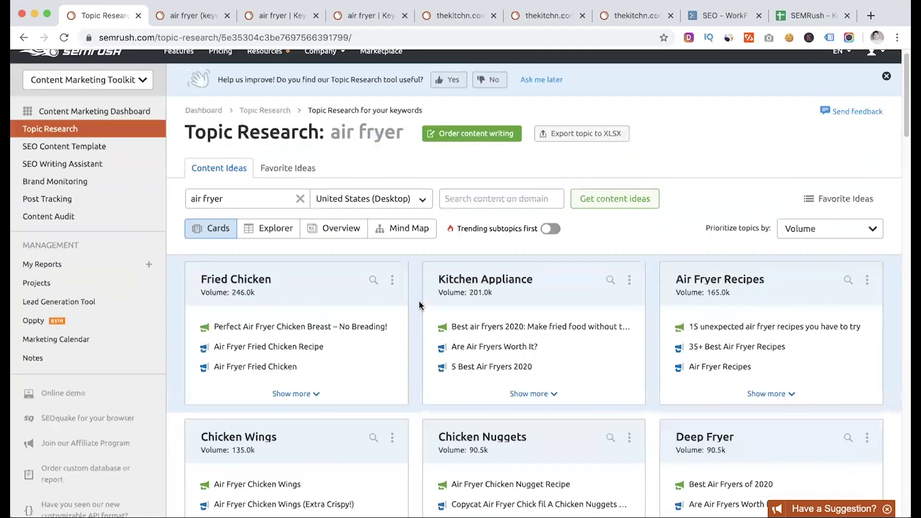
scroll(418, 302, "up", 1)
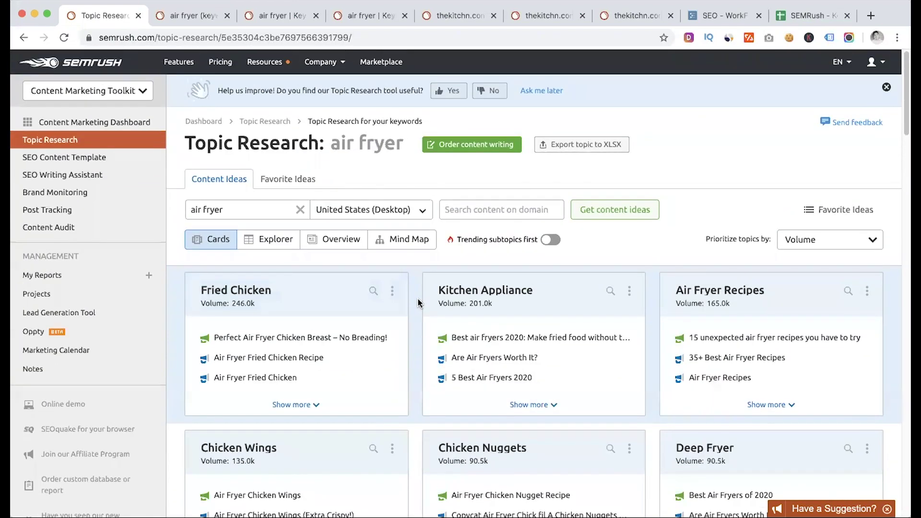
key("super+8")
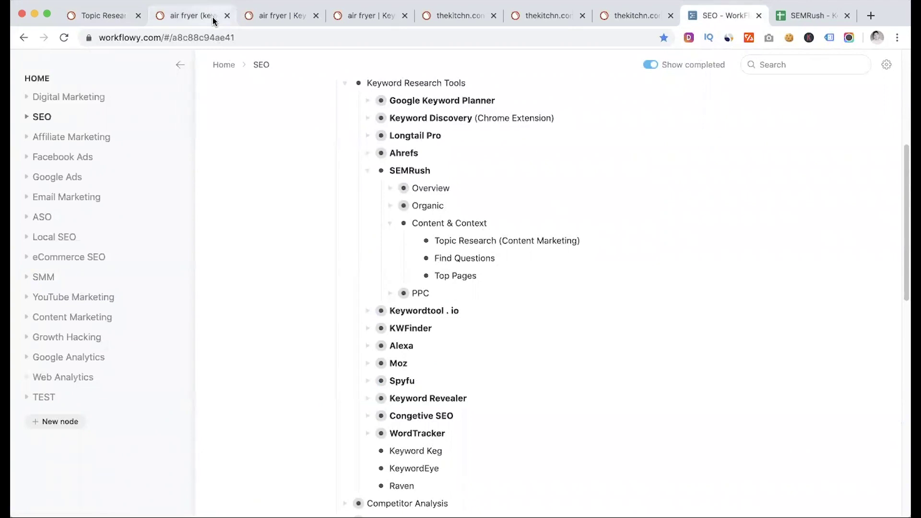
Step: Return to the air fryer Keyword Overview showing 673K volume and $0.45 CPC
left_click(195, 19)
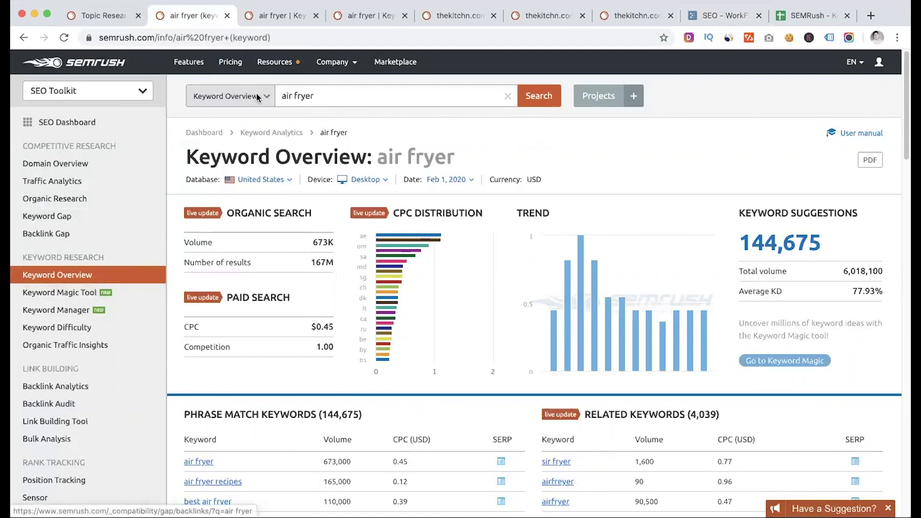
Step: Browse the 22,815 air fryer question keywords, topped by 'how does an air fryer work' at 27,100
key("ctrl+Tab")
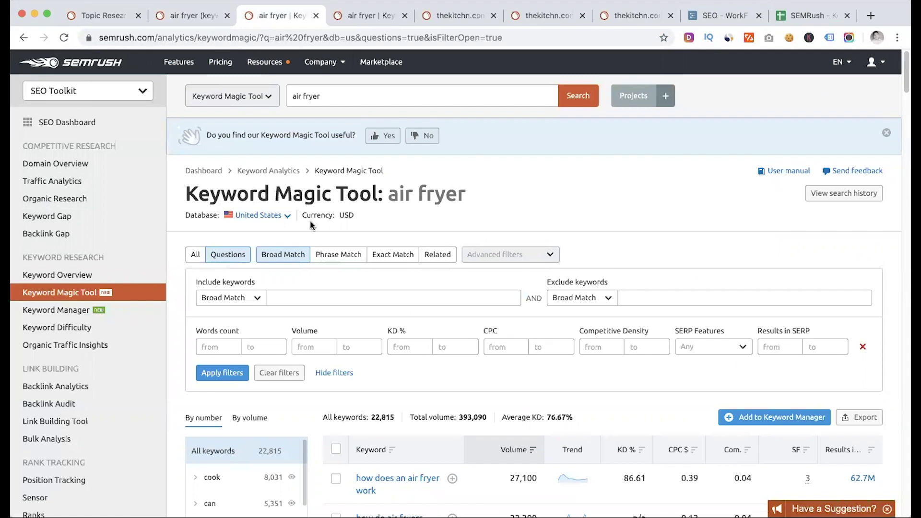
scroll(307, 289, "down", 2)
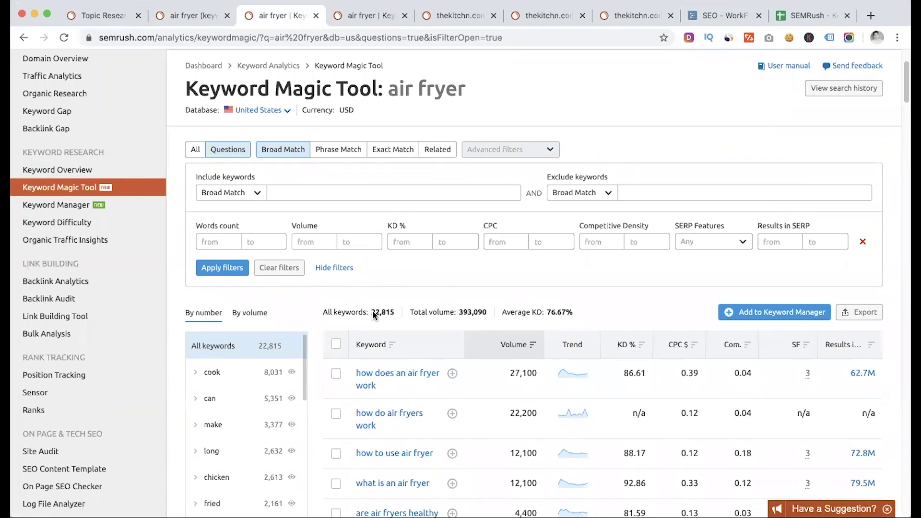
scroll(373, 311, "down", 1)
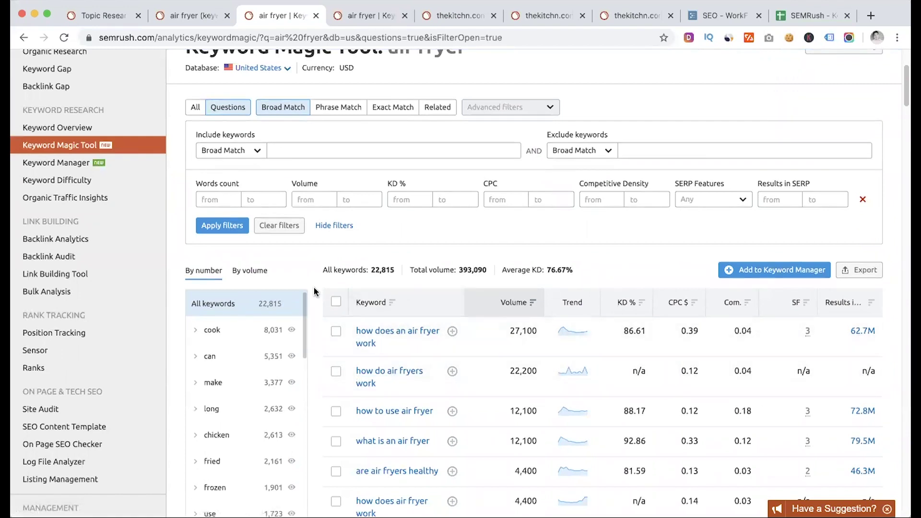
scroll(336, 192, "up", 2)
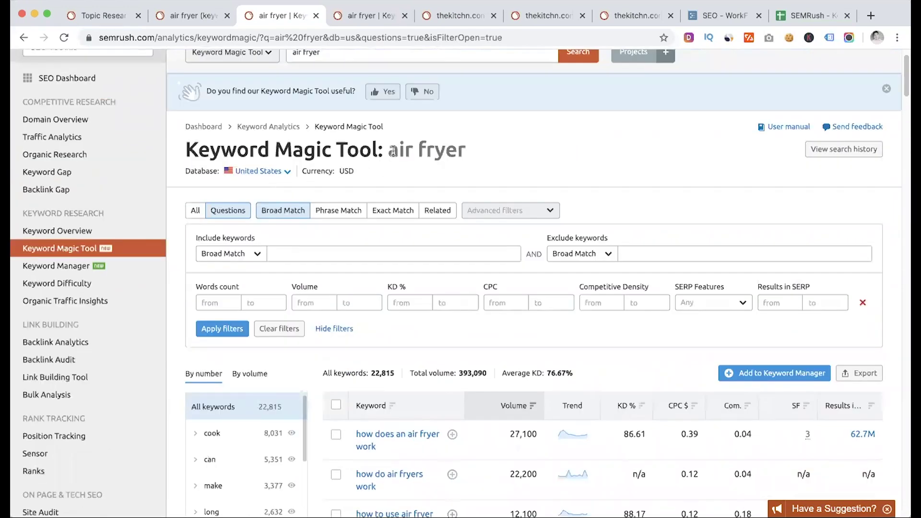
scroll(307, 338, "down", 5)
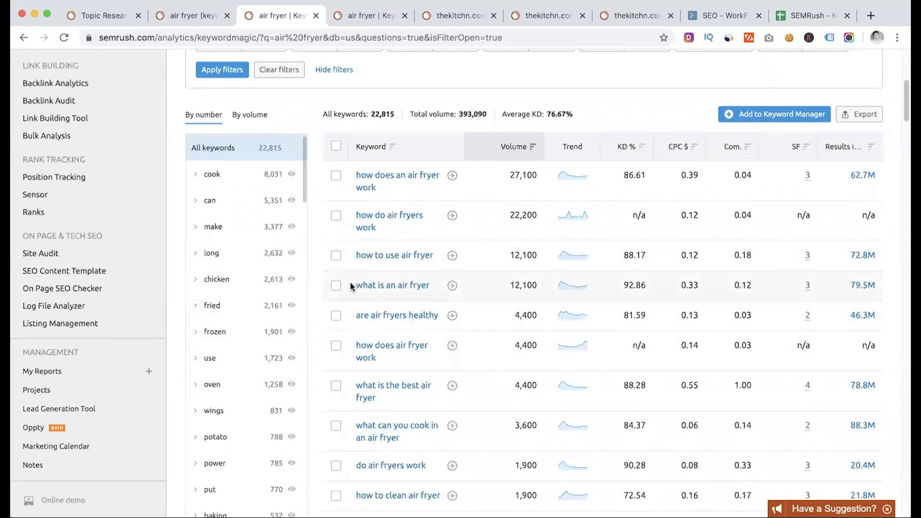
scroll(351, 284, "up", 2)
scroll(351, 283, "up", 1)
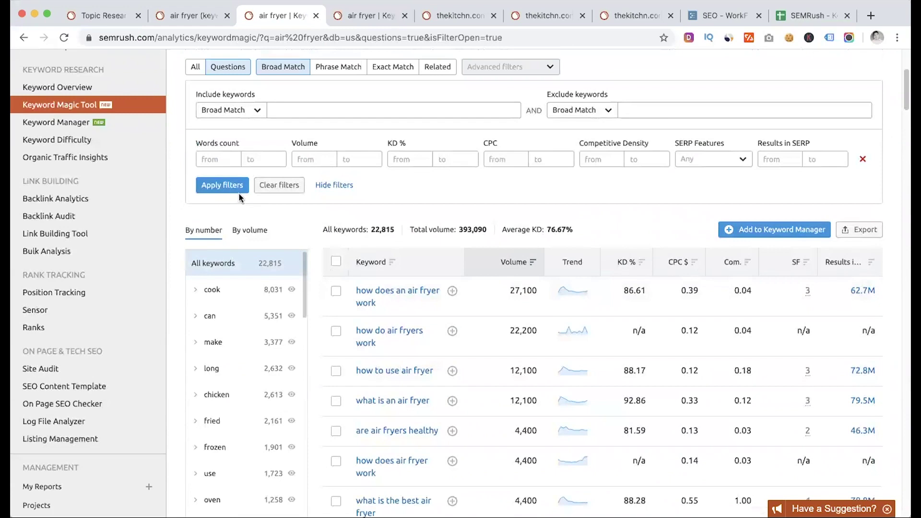
left_click(220, 160)
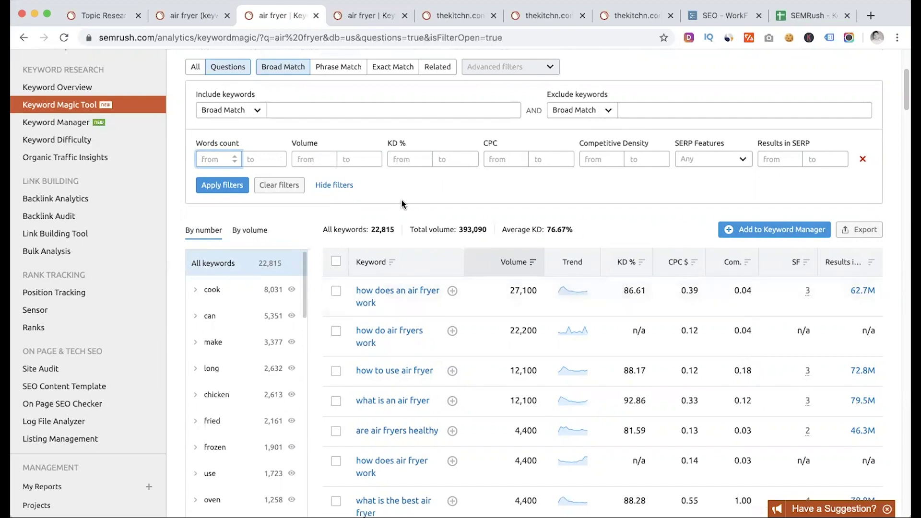
left_click(444, 158)
type("75")
left_click(223, 186)
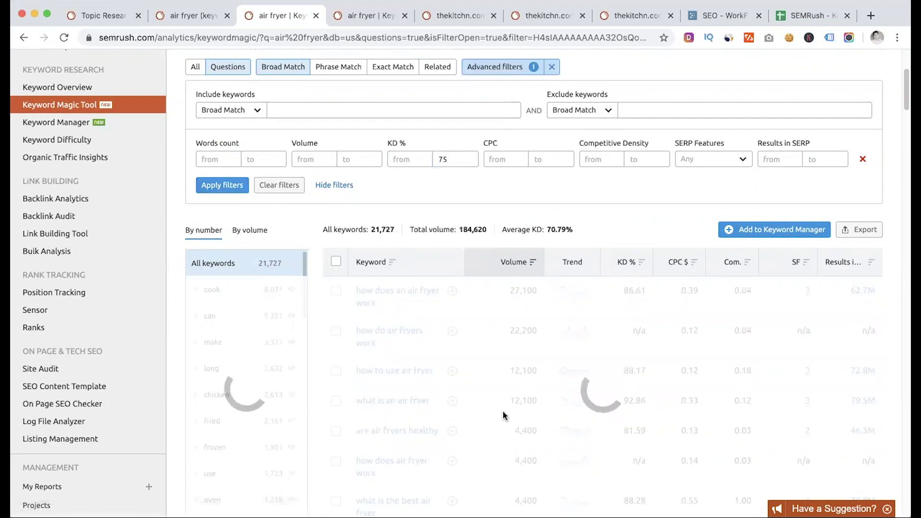
scroll(425, 388, "up", 5)
scroll(420, 388, "down", 2)
scroll(421, 388, "down", 1)
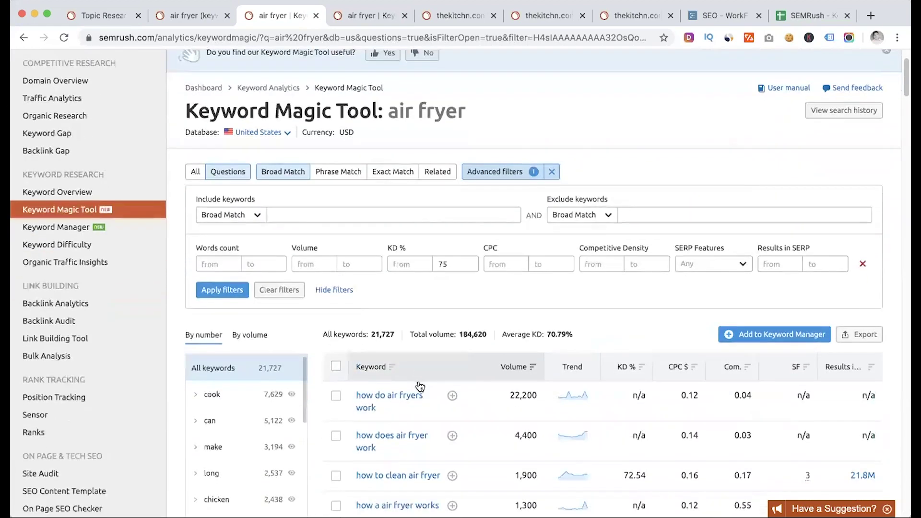
scroll(379, 341, "down", 5)
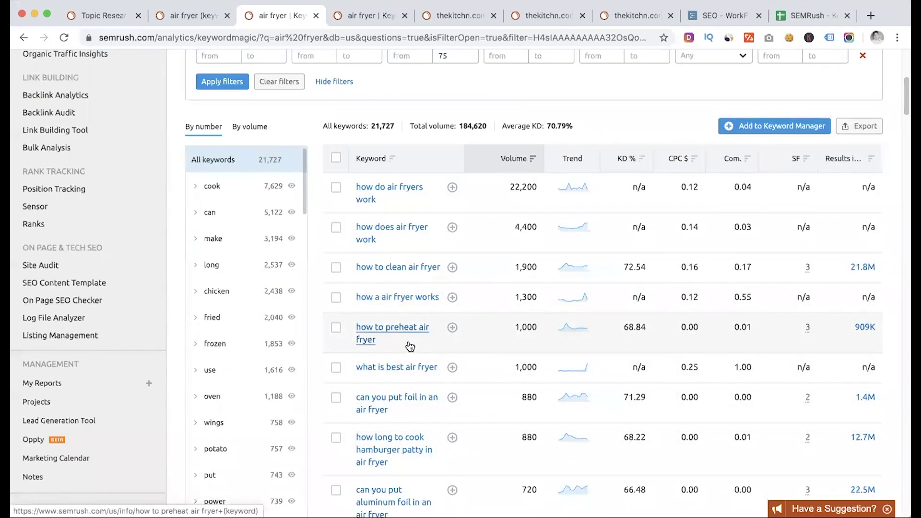
key("super+bracketleft")
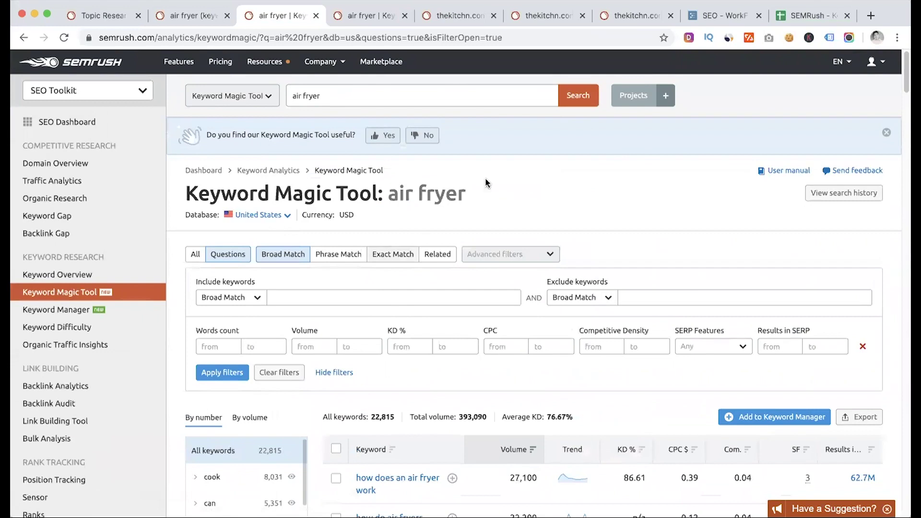
Step: Glance at the WorkFlowy notes, rescan the question keywords, then open thekitchn.com's Domain Overview
key("super+8")
key("super+3")
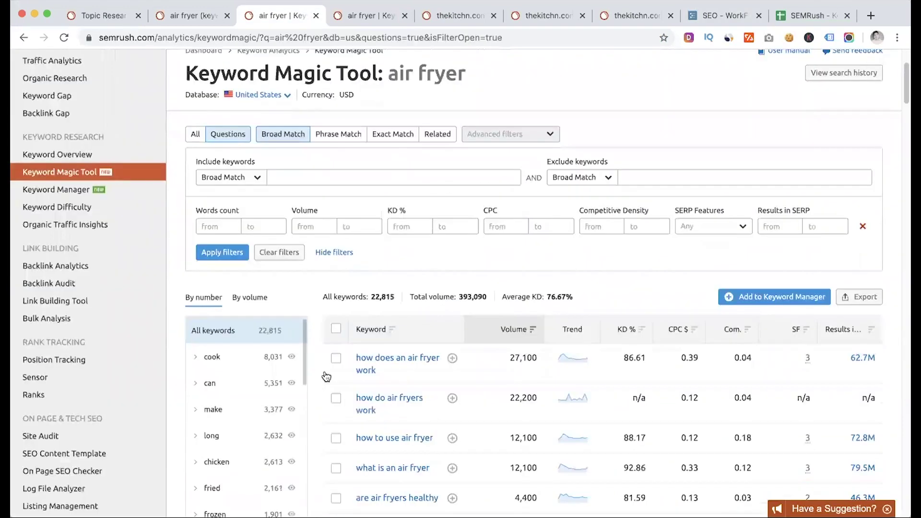
scroll(444, 362, "down", 2)
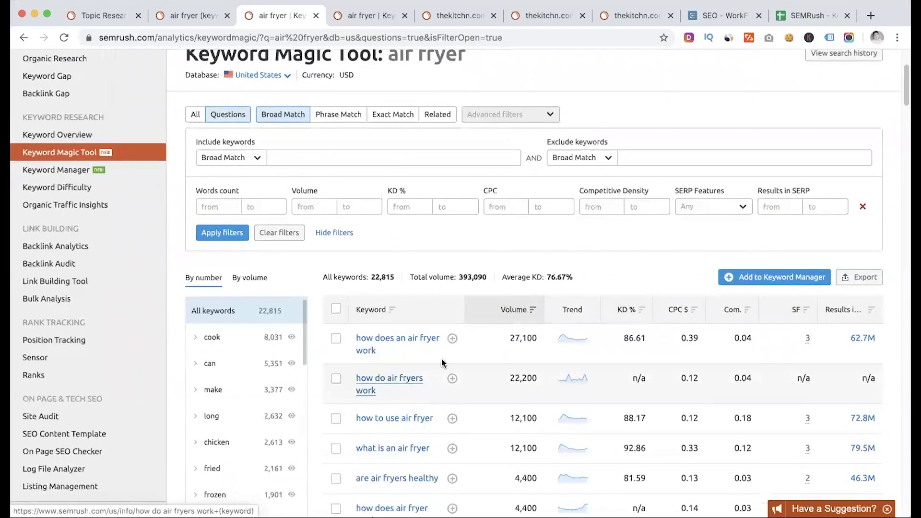
scroll(391, 375, "down", 1)
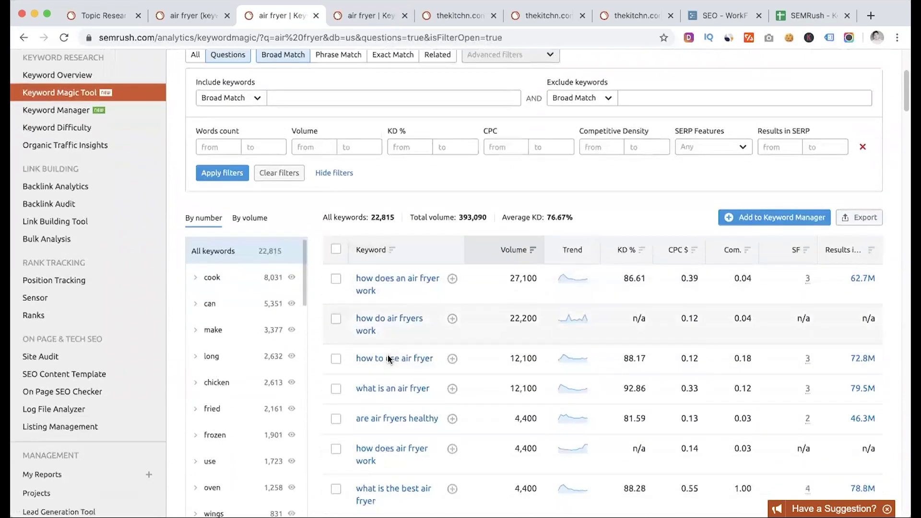
scroll(392, 372, "down", 2)
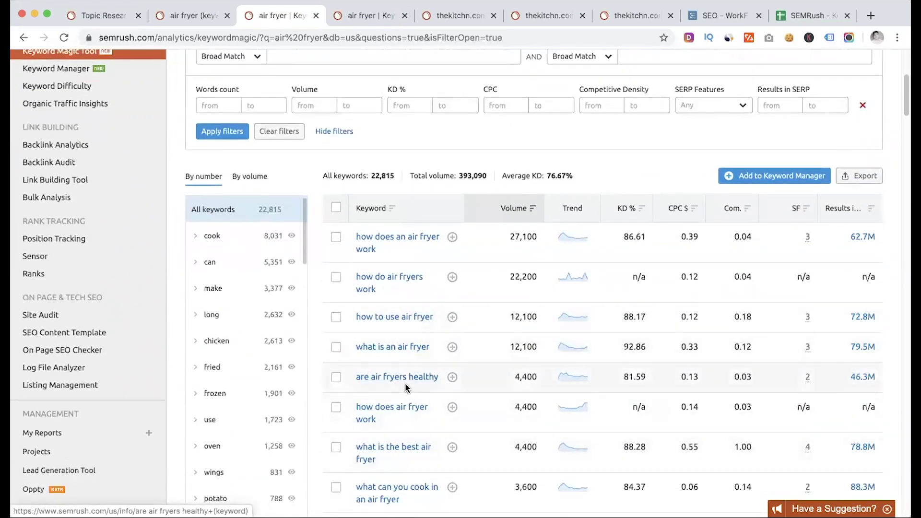
scroll(404, 385, "down", 5)
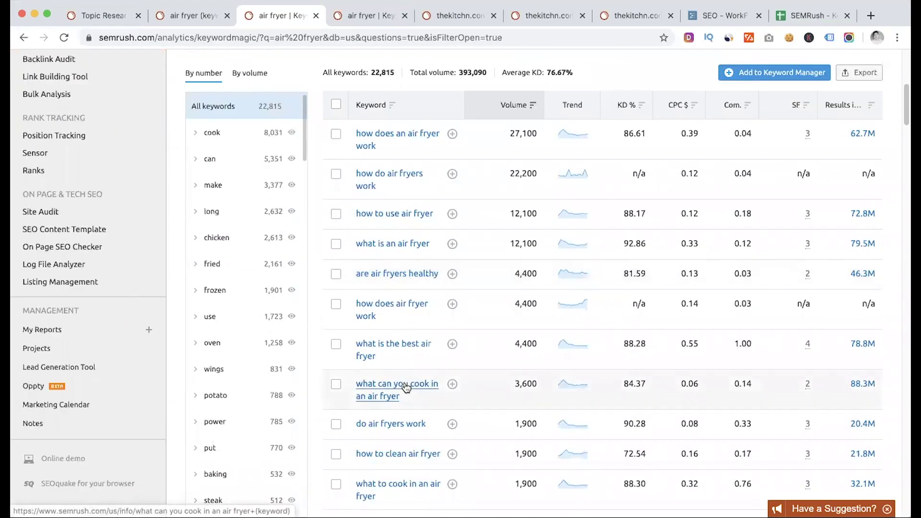
scroll(404, 387, "down", 1)
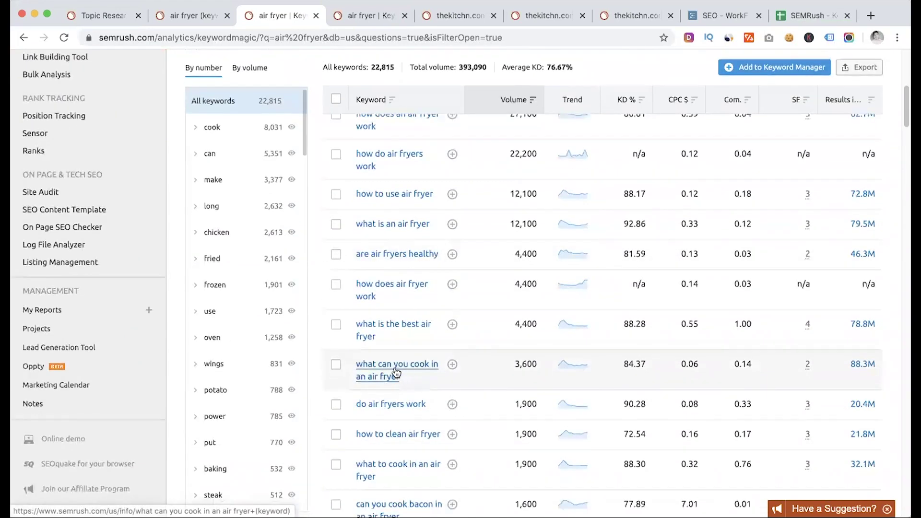
scroll(396, 373, "down", 1)
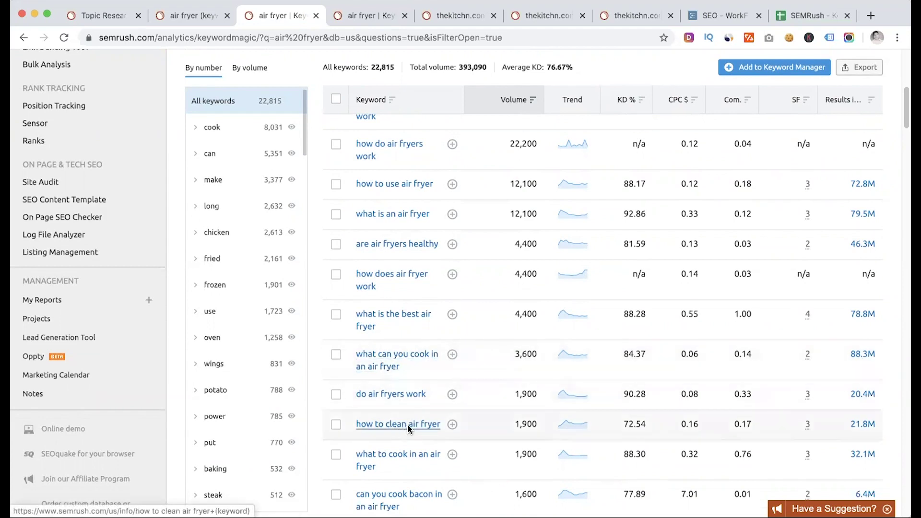
scroll(405, 426, "up", 10)
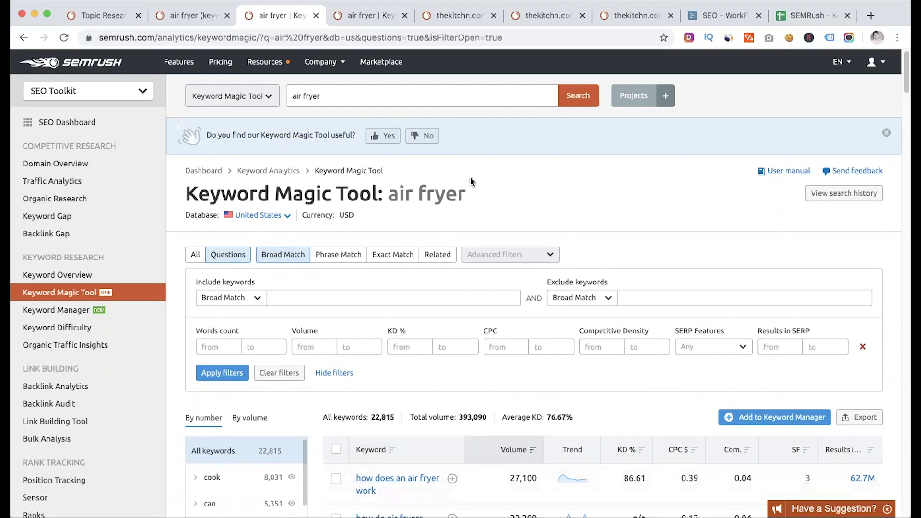
left_click(459, 16)
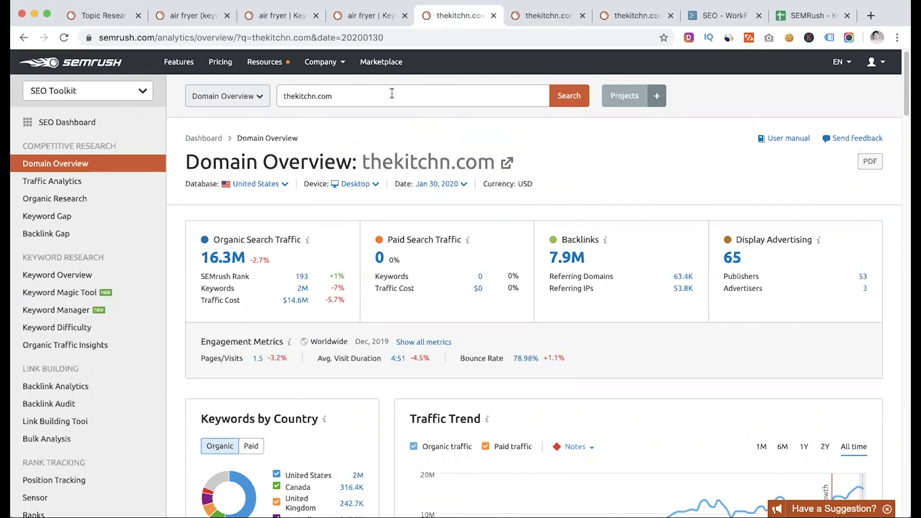
Step: Open thekitchn.com's Organic Research Pages report and scan its 45,896 traffic-sorted URLs
key("ctrl+Tab")
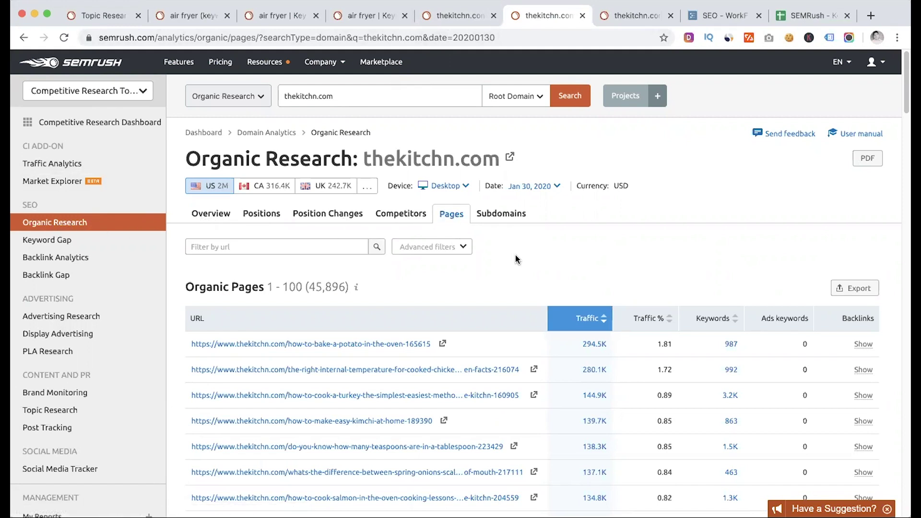
scroll(515, 259, "down", 2)
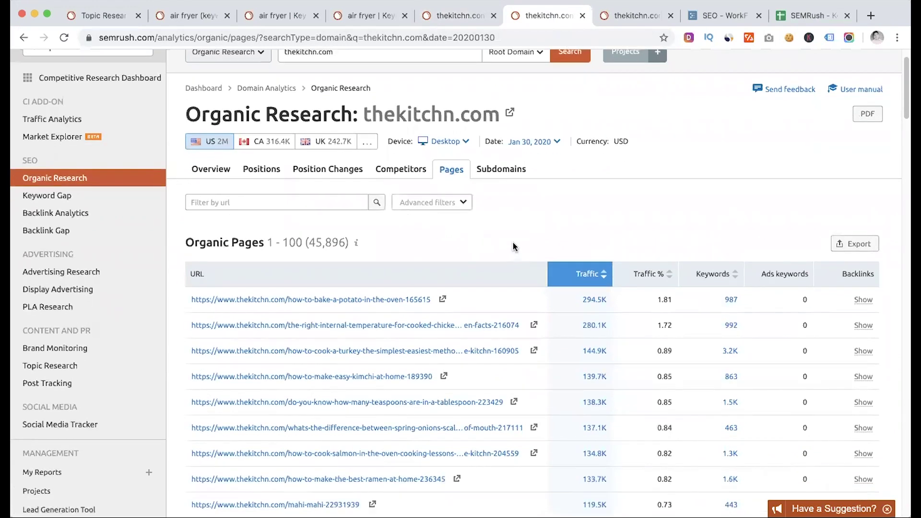
scroll(515, 246, "down", 3)
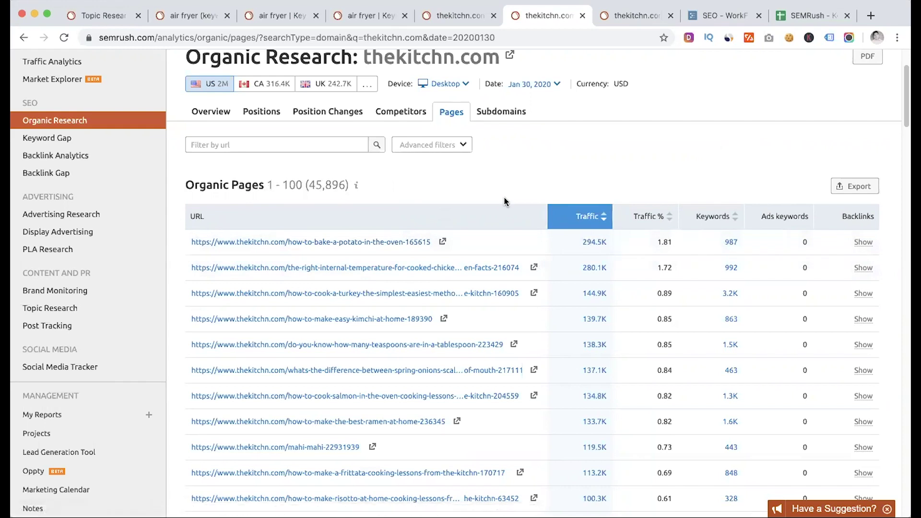
scroll(527, 230, "up", 2)
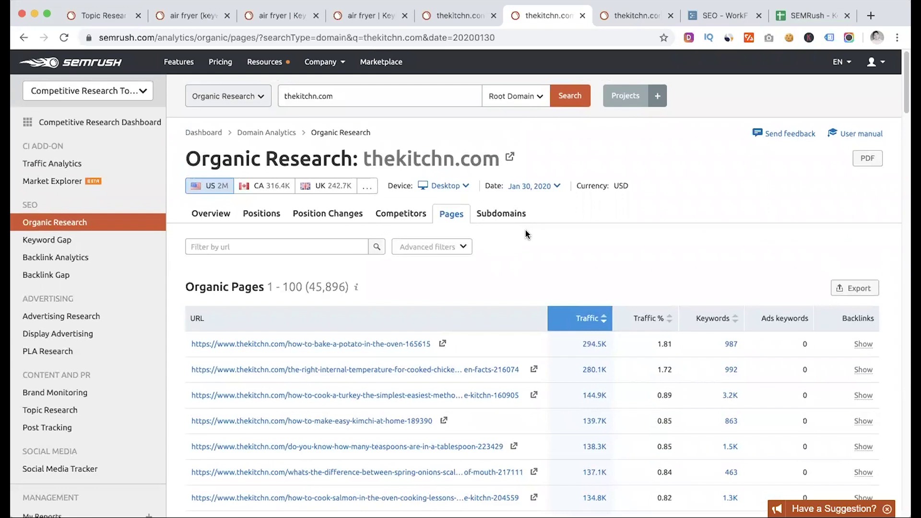
scroll(525, 234, "down", 2)
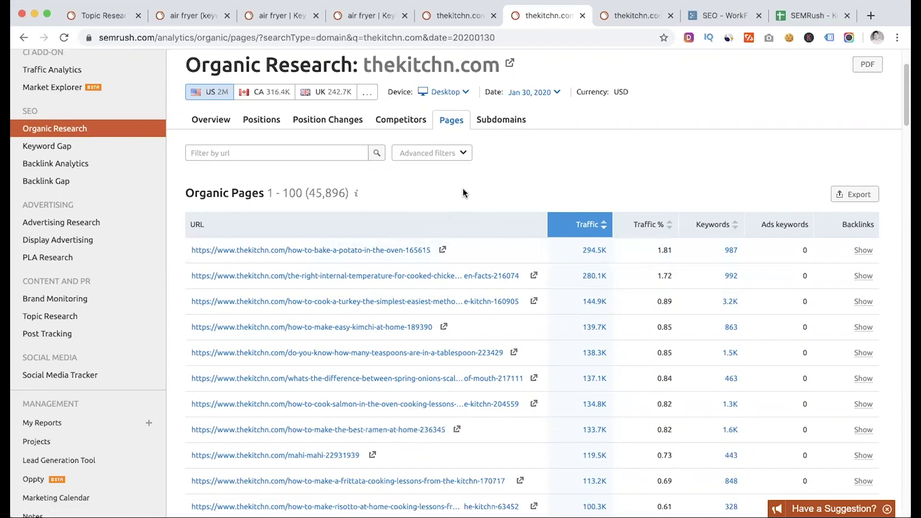
Step: Filter thekitchn.com's pages to URLs containing 'air fryer'
left_click(459, 153)
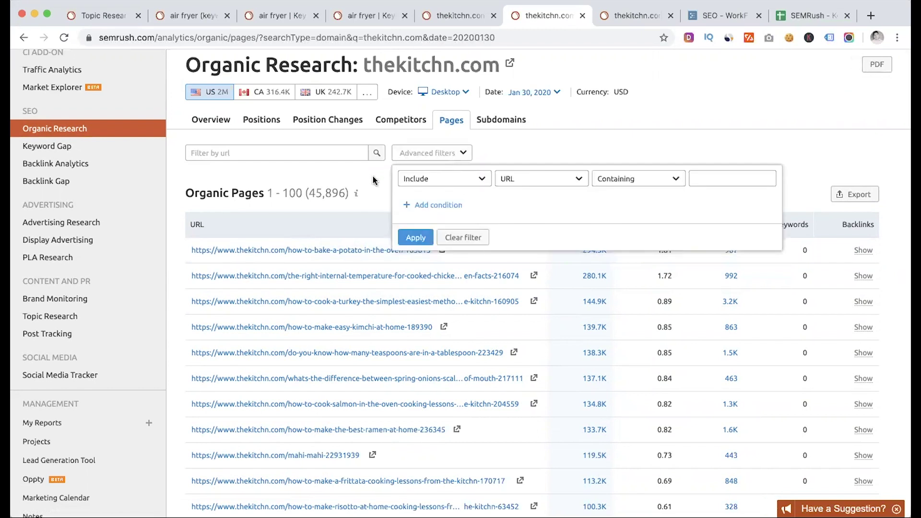
left_click(461, 154)
left_click(462, 154)
left_click(703, 179)
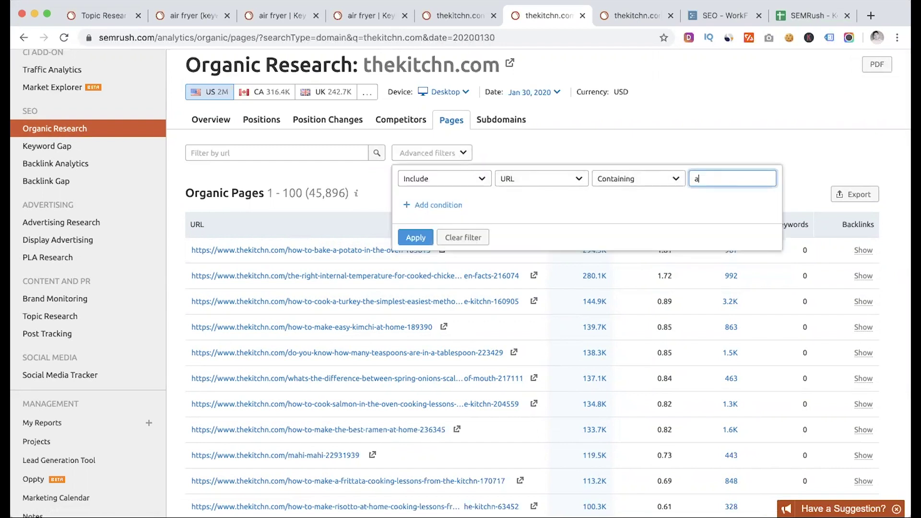
type("air fryer")
left_click(416, 237)
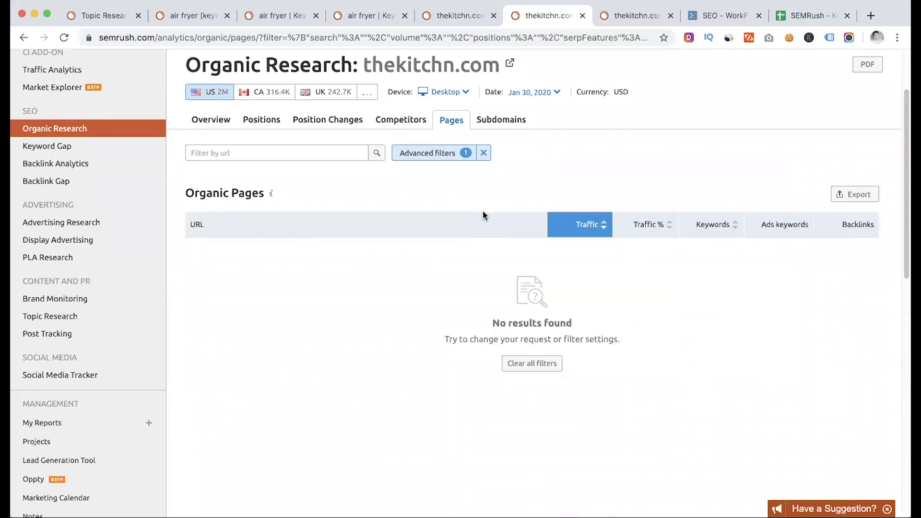
Step: Replace it with a 'bake' URL filter, then remove that filter to show all pages
left_click(484, 152)
left_click(456, 153)
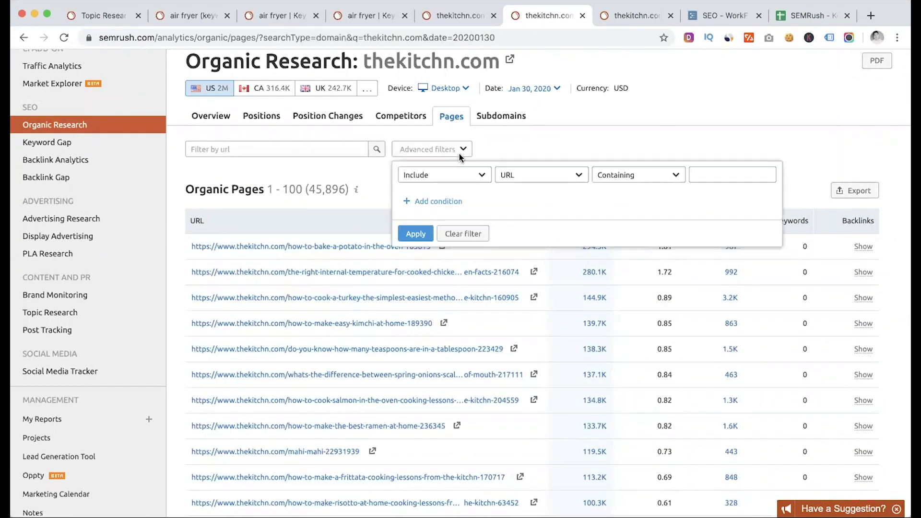
left_click(705, 174)
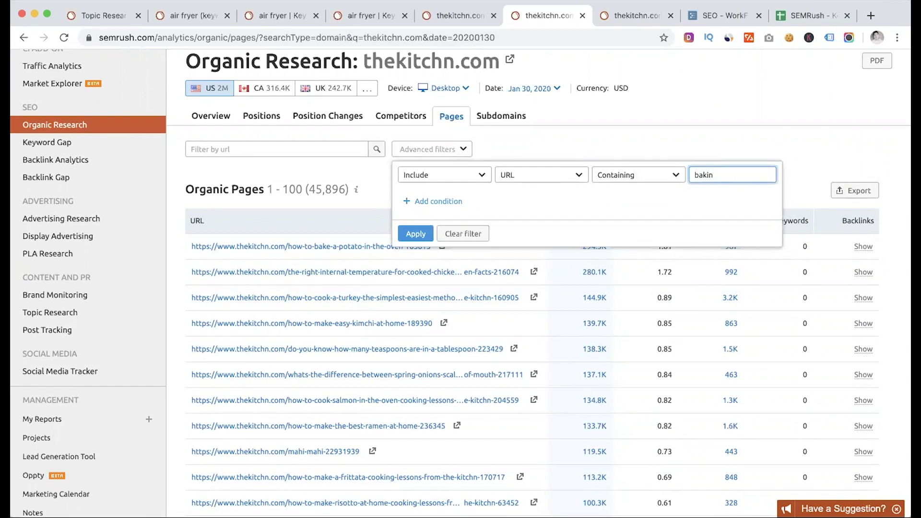
type("bake")
key("Return")
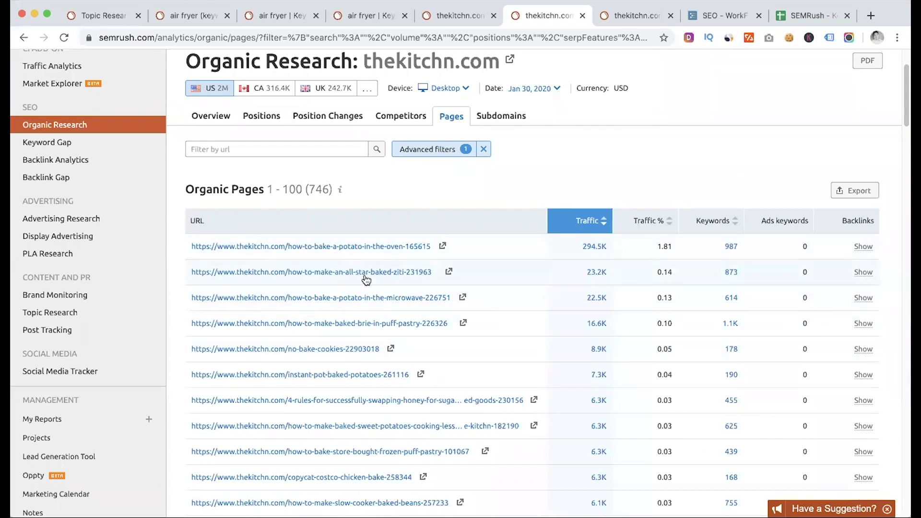
left_click(484, 149)
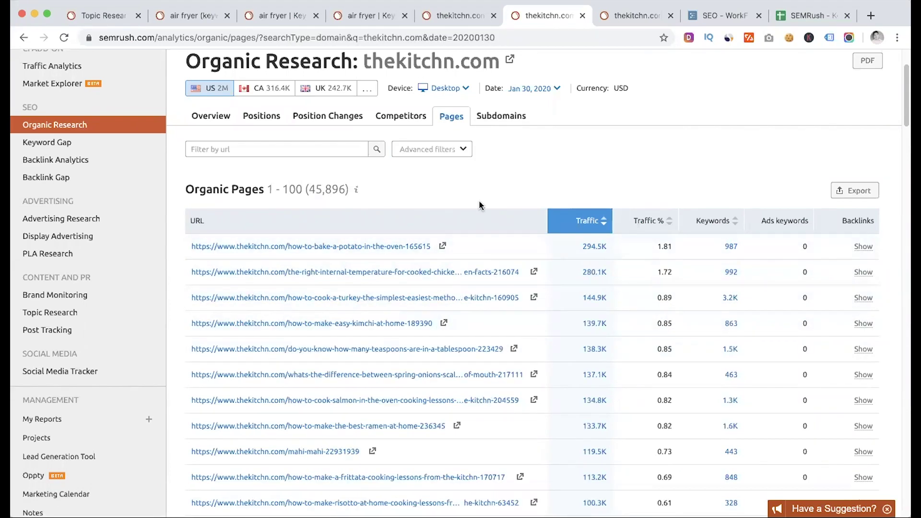
Step: Reopen the advanced URL filter and ready its value field for a 'review' filter
left_click(459, 151)
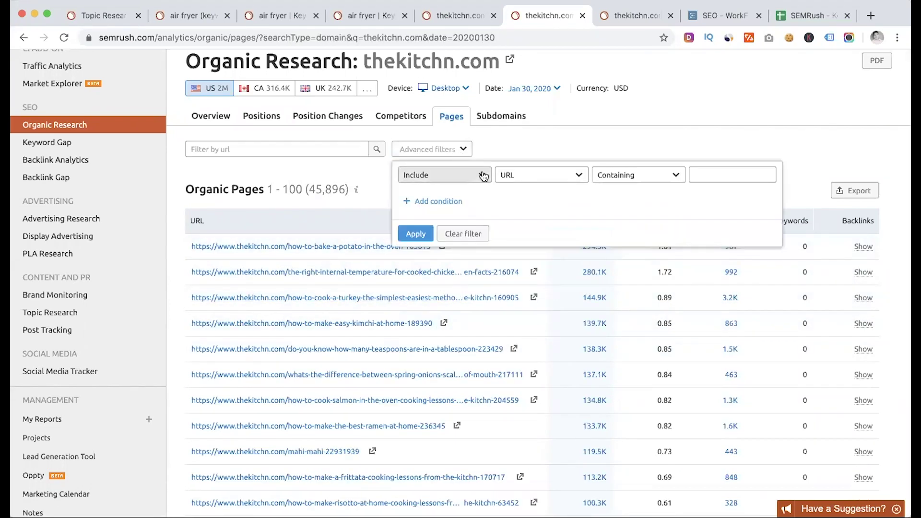
left_click(659, 149)
scroll(534, 325, "down", 8)
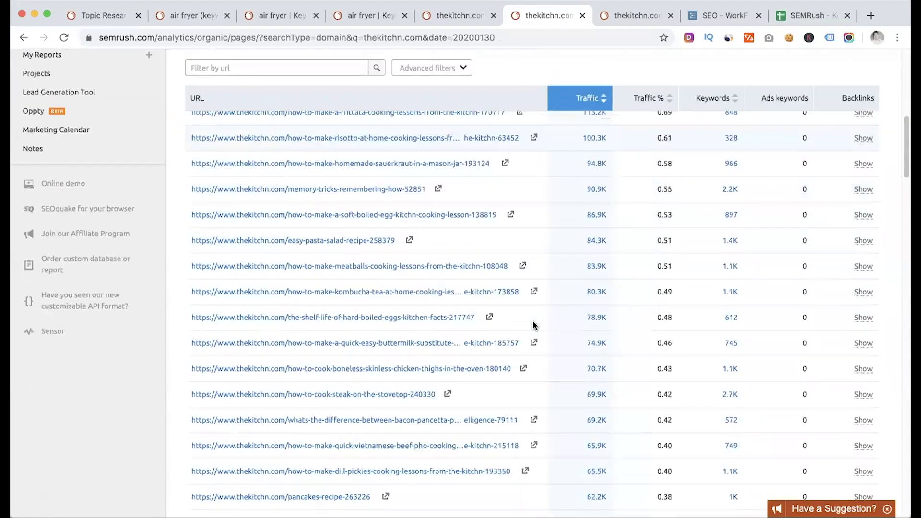
scroll(534, 326, "up", 7)
scroll(534, 326, "up", 3)
left_click(446, 248)
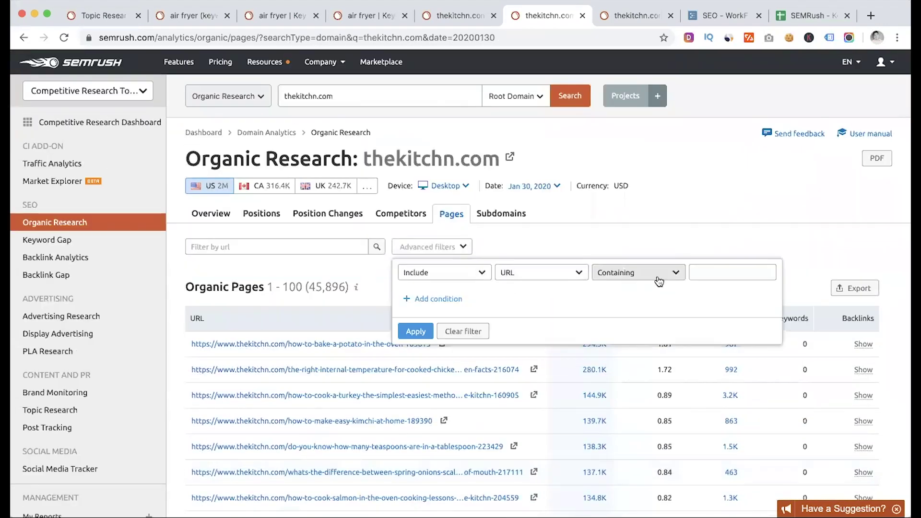
left_click(711, 270)
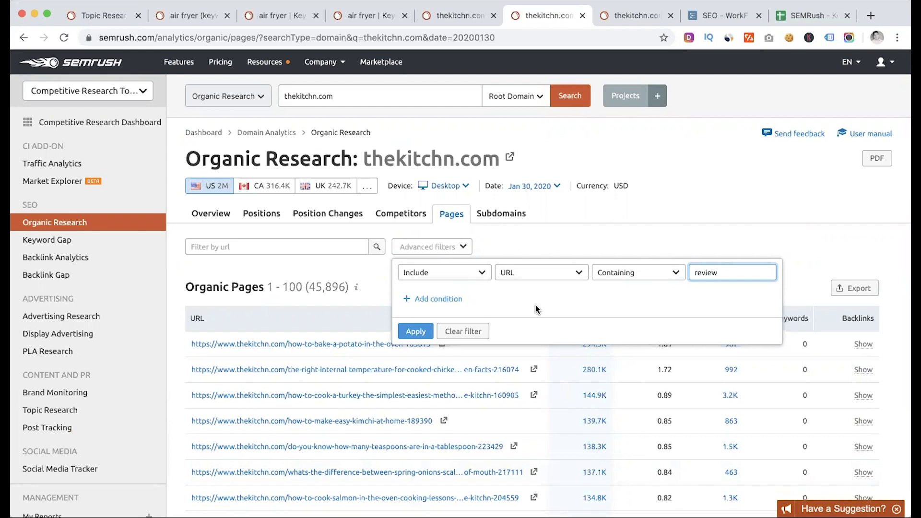
Step: Filter thekitchn.com pages to 1,116 review URLs and open the air fryer review's 2.5K keywords in a new tab
left_click(415, 332)
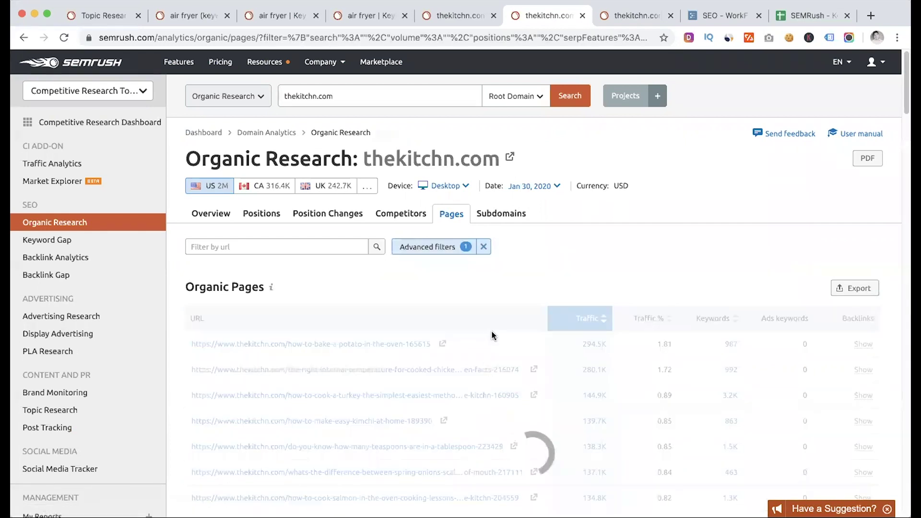
scroll(319, 354, "down", 2)
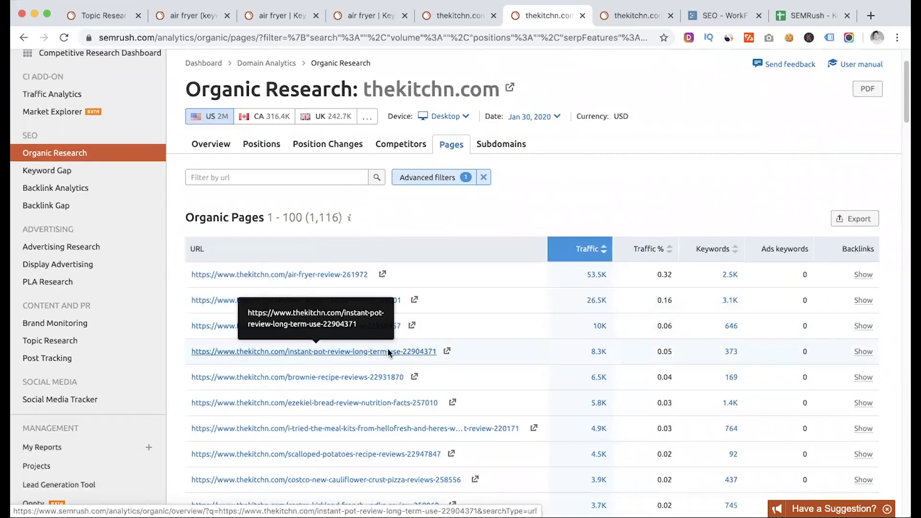
scroll(481, 346, "down", 8)
scroll(482, 345, "up", 7)
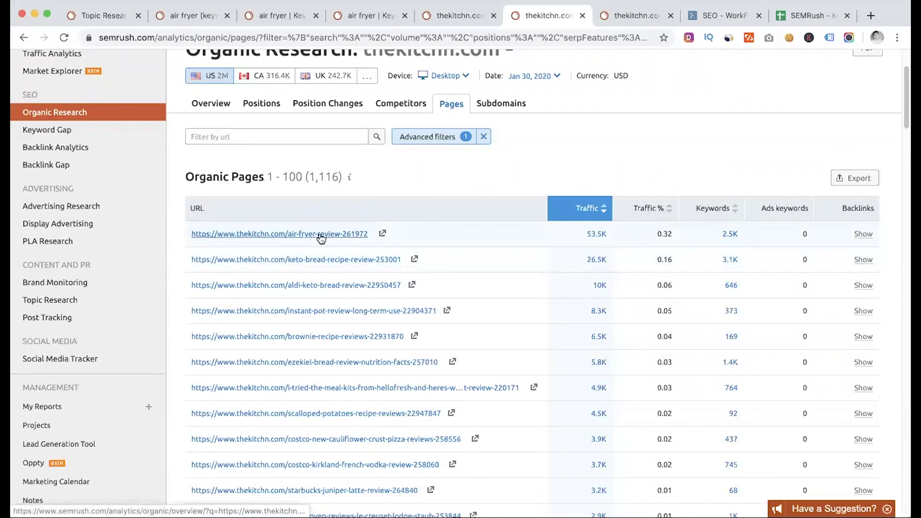
right_click(730, 235)
left_click(738, 240)
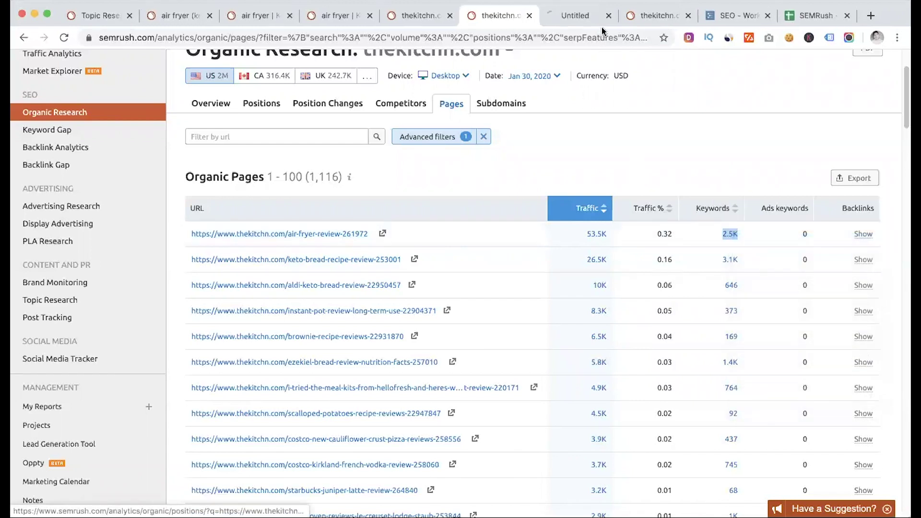
Step: Browse the air fryer review URL's 2,468 organic keywords, led by 'air fryer', 'airfryer' and 'air fryer reviews'
key("ctrl+Tab")
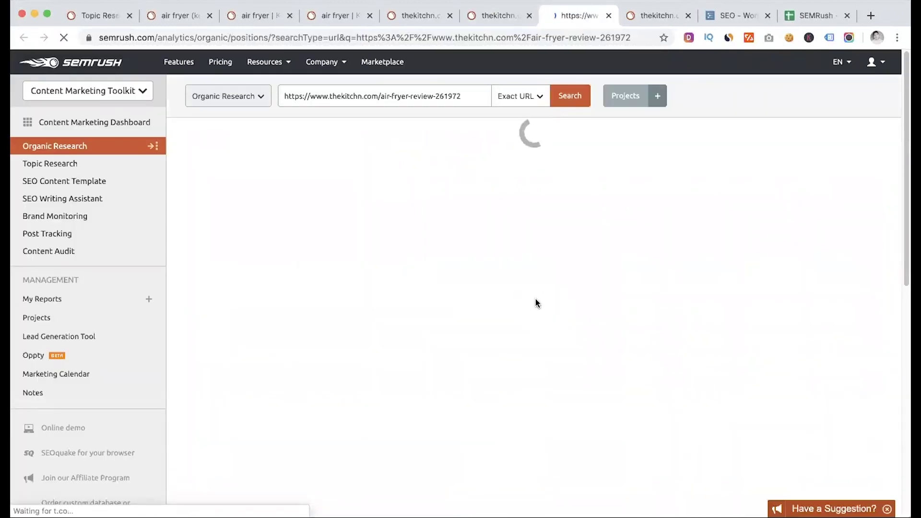
scroll(479, 312, "down", 7)
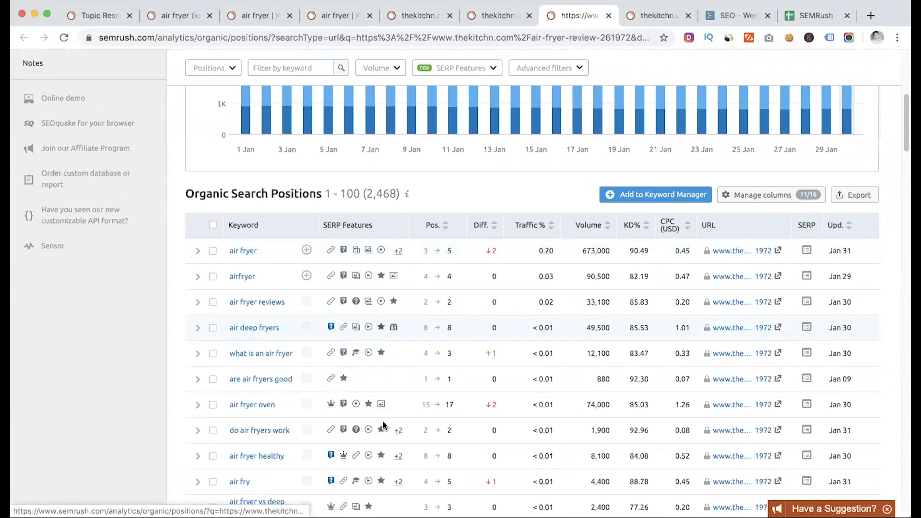
scroll(432, 268, "up", 3)
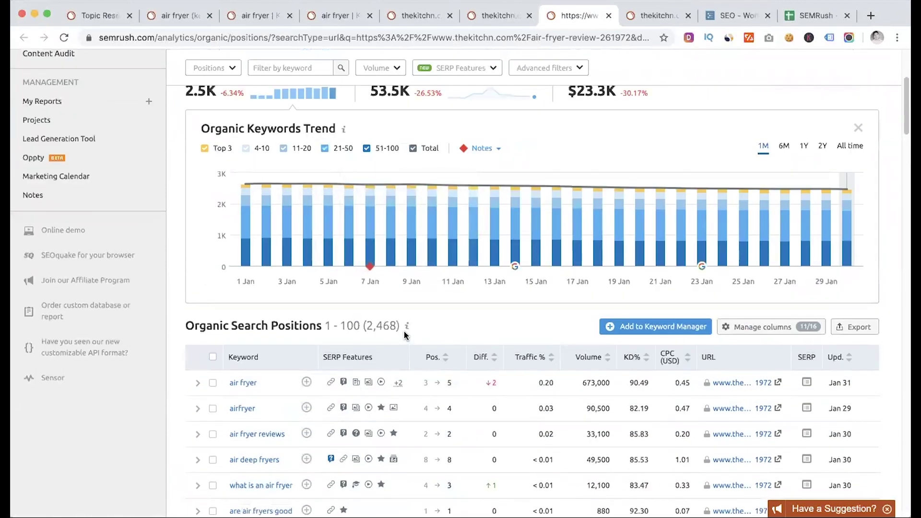
scroll(404, 331, "down", 2)
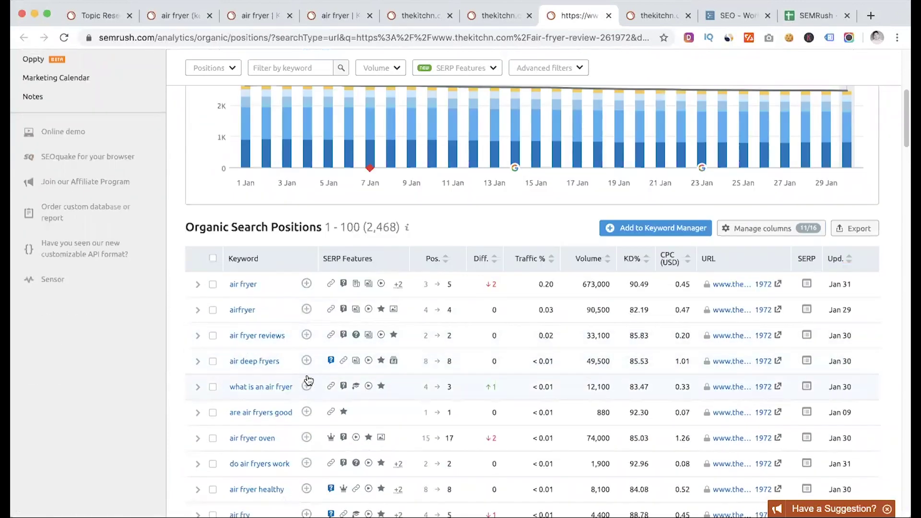
scroll(304, 381, "up", 4)
left_click(562, 150)
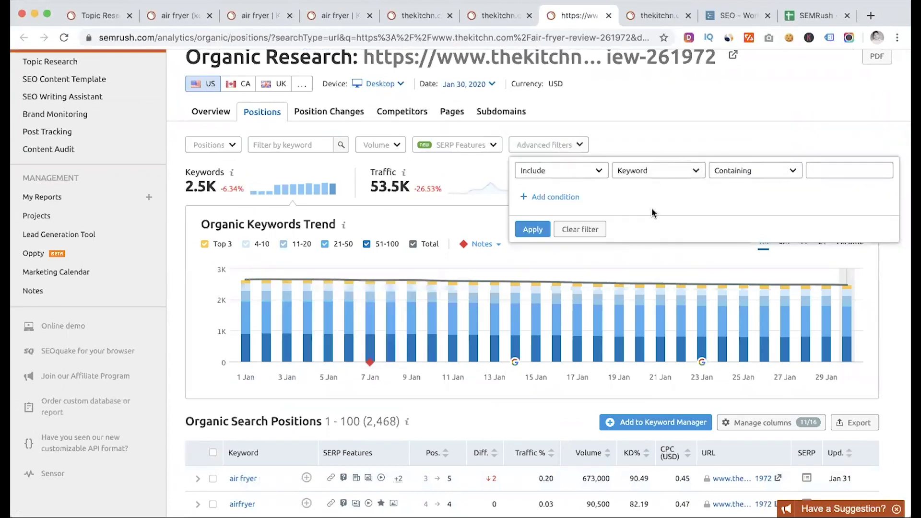
left_click(648, 138)
scroll(449, 287, "down", 3)
scroll(450, 347, "down", 5)
scroll(449, 346, "up", 5)
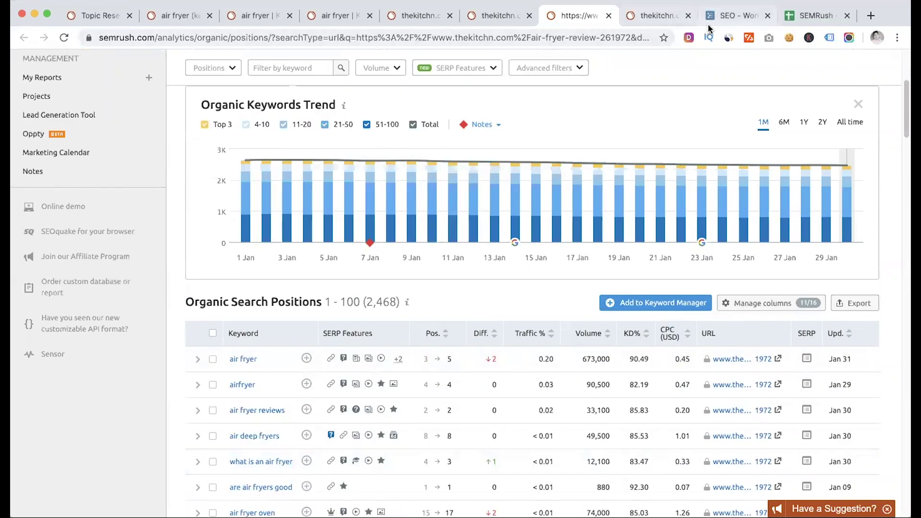
Step: Check the WorkFlowy SEO notes, then return to thekitchn.com's 1,116 filtered review pages in SEMrush
left_click(733, 20)
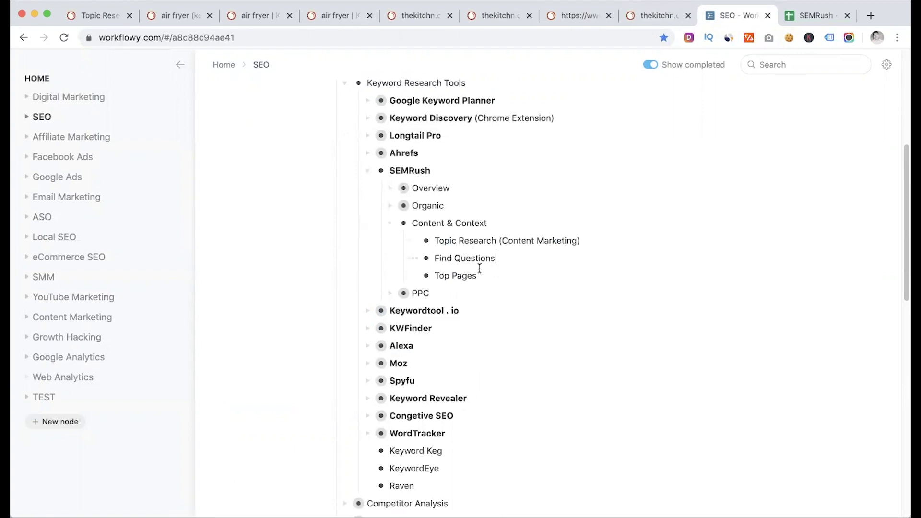
left_click(429, 20)
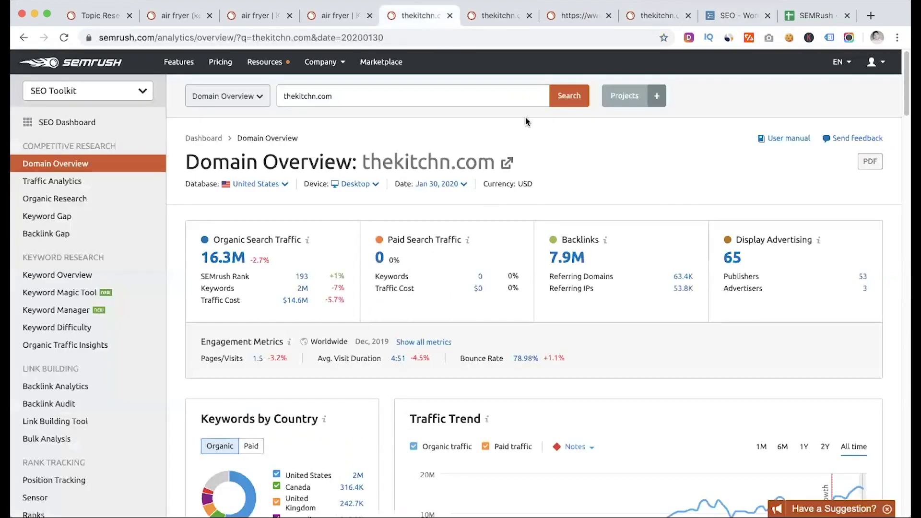
left_click(497, 19)
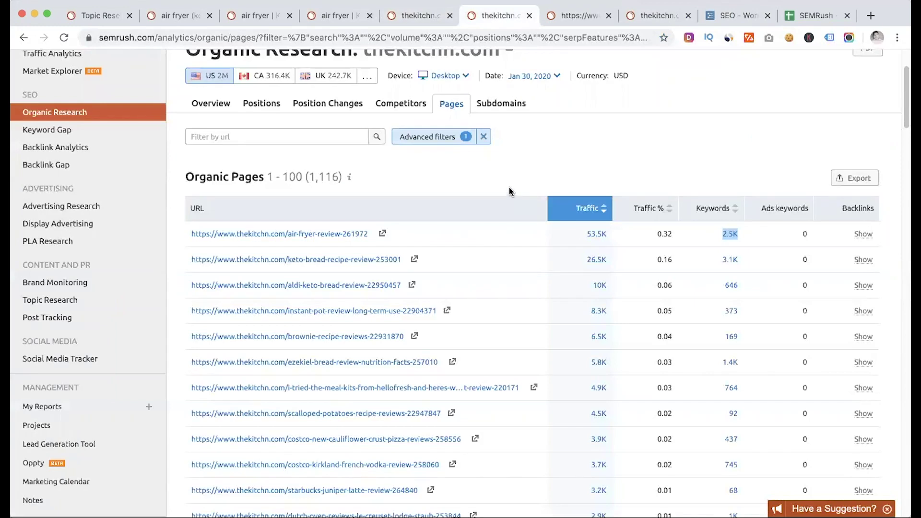
scroll(510, 191, "up", 3)
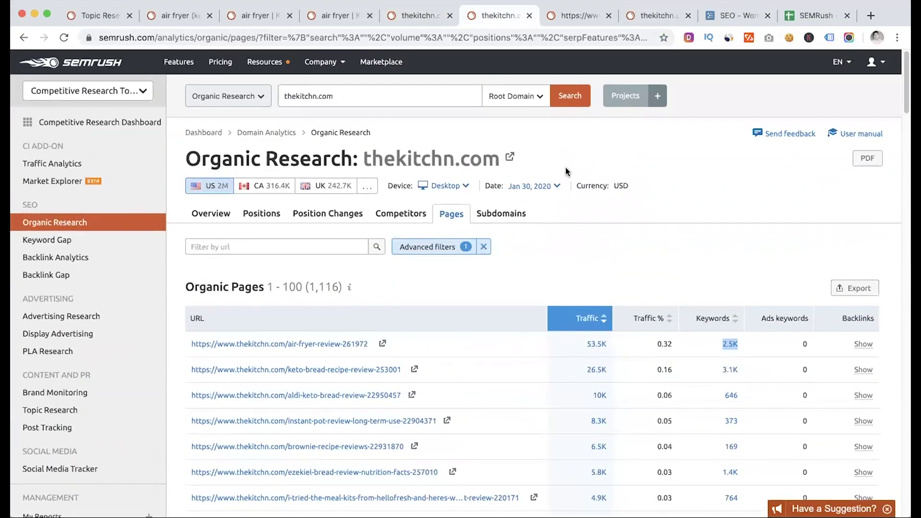